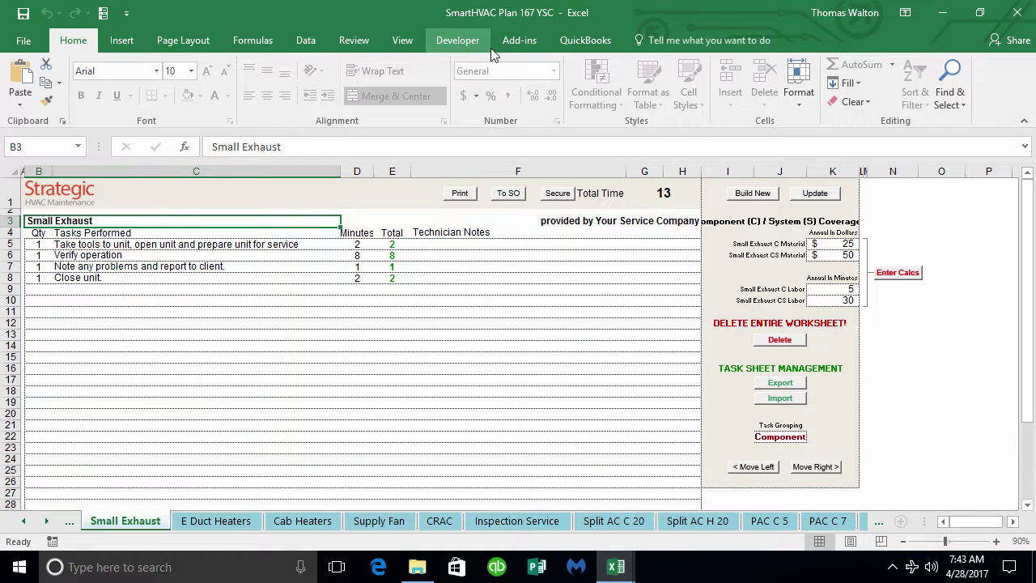
Show the Basic grouping of task worksheets and open the Package Chiller Basic sheet
left_click(513, 41)
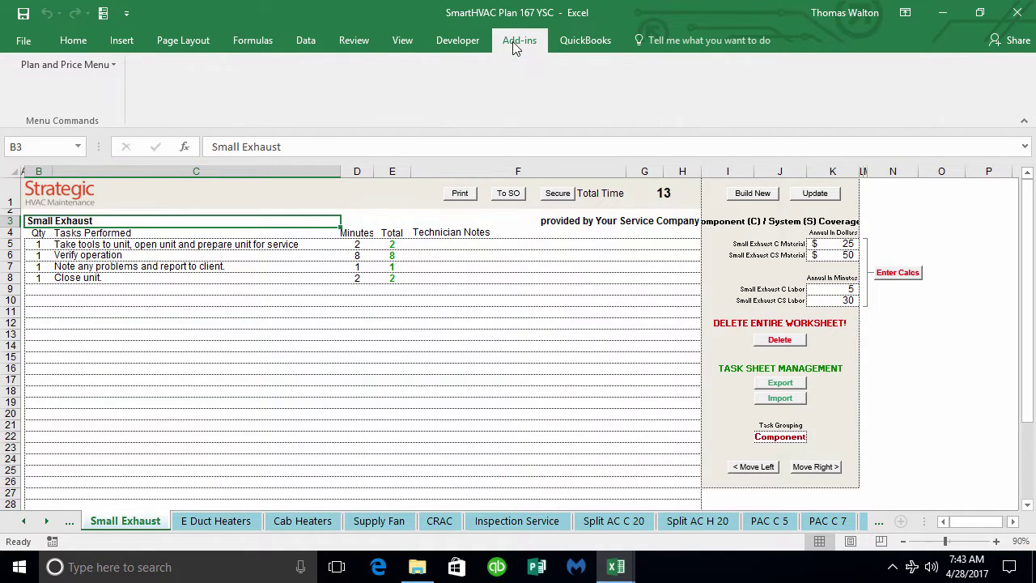
left_click(75, 65)
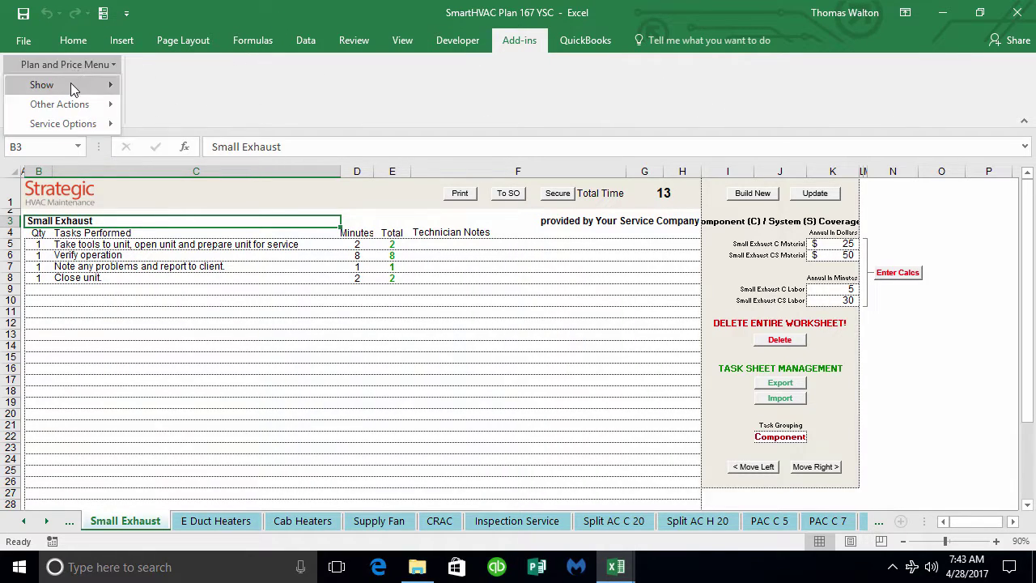
mouse_move(70, 83)
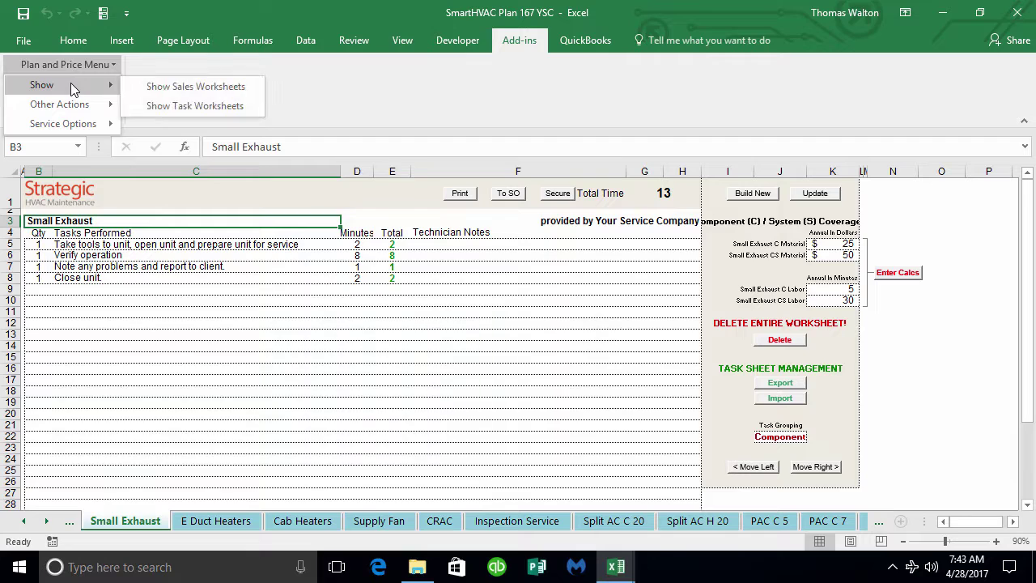
left_click(198, 105)
left_click(487, 270)
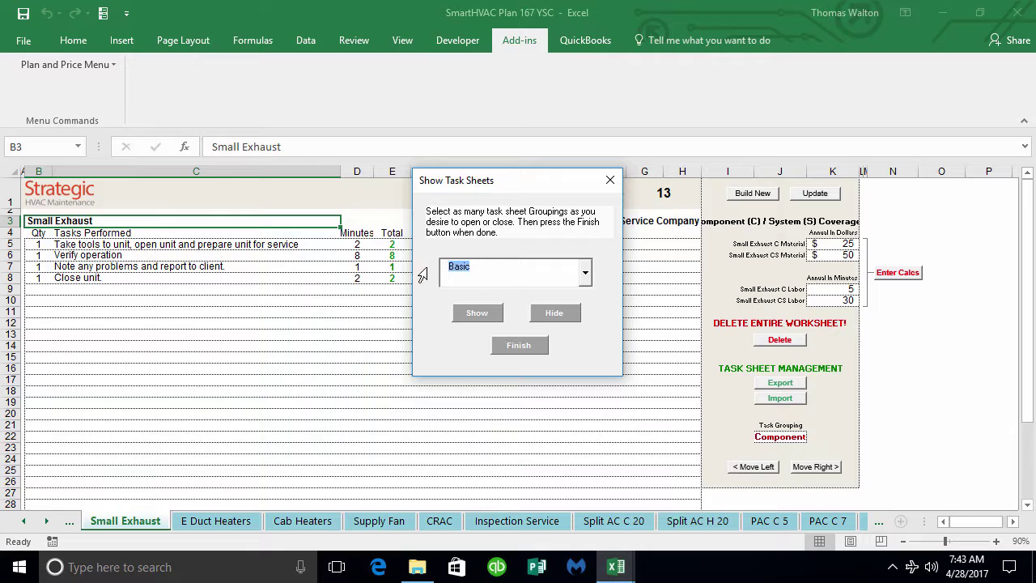
left_click(584, 275)
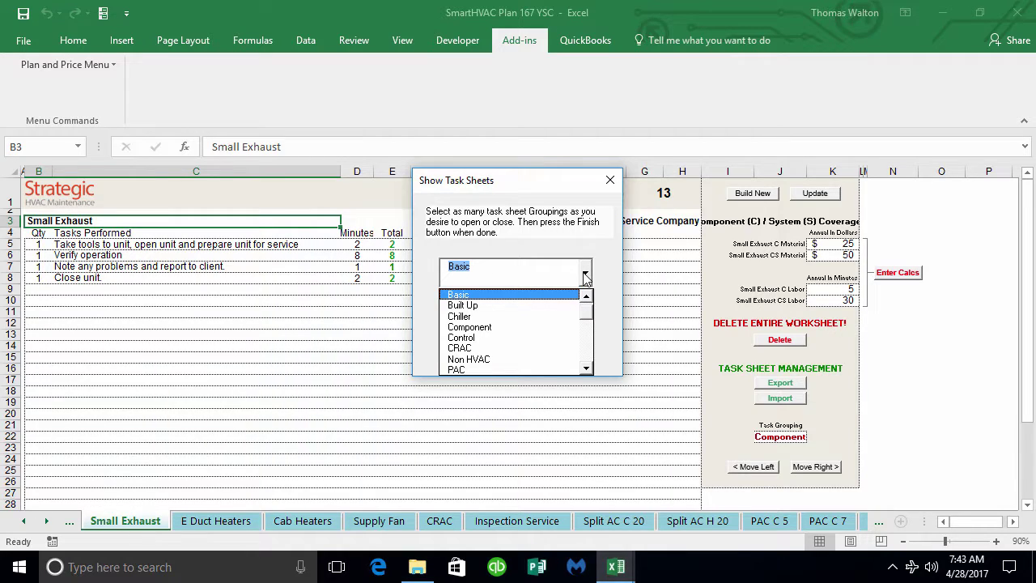
left_click(585, 278)
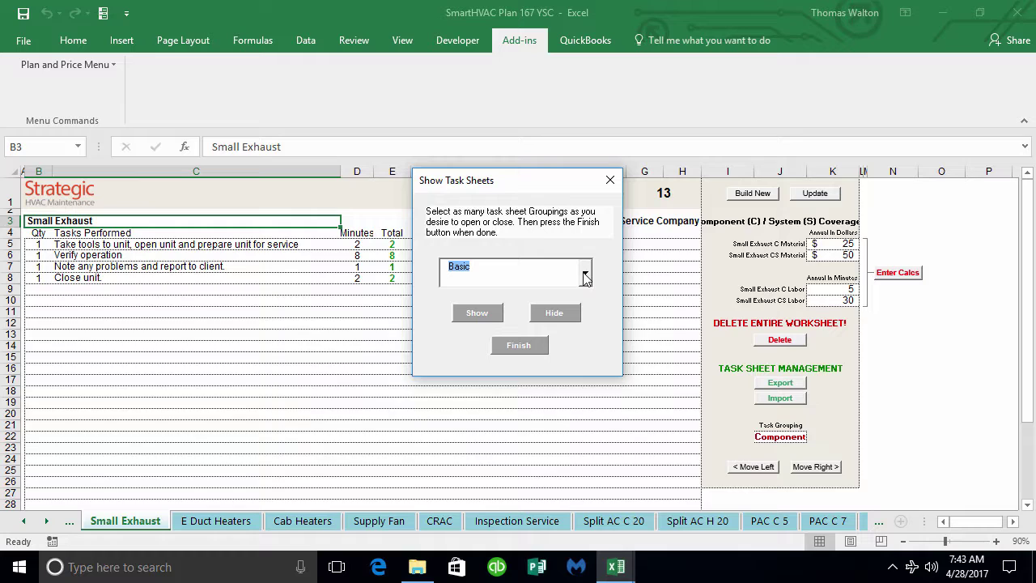
left_click(477, 314)
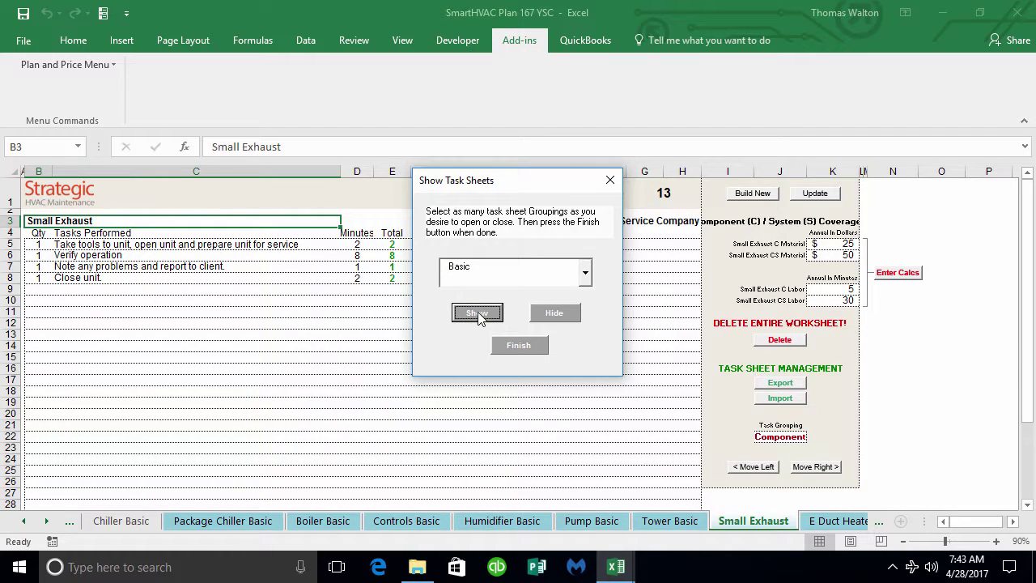
left_click(518, 348)
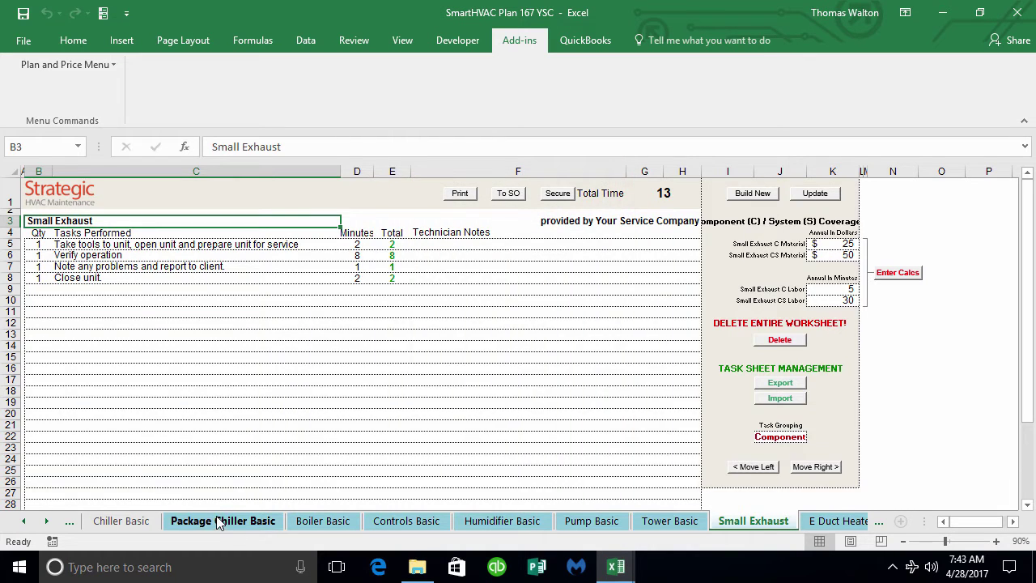
left_click(219, 522)
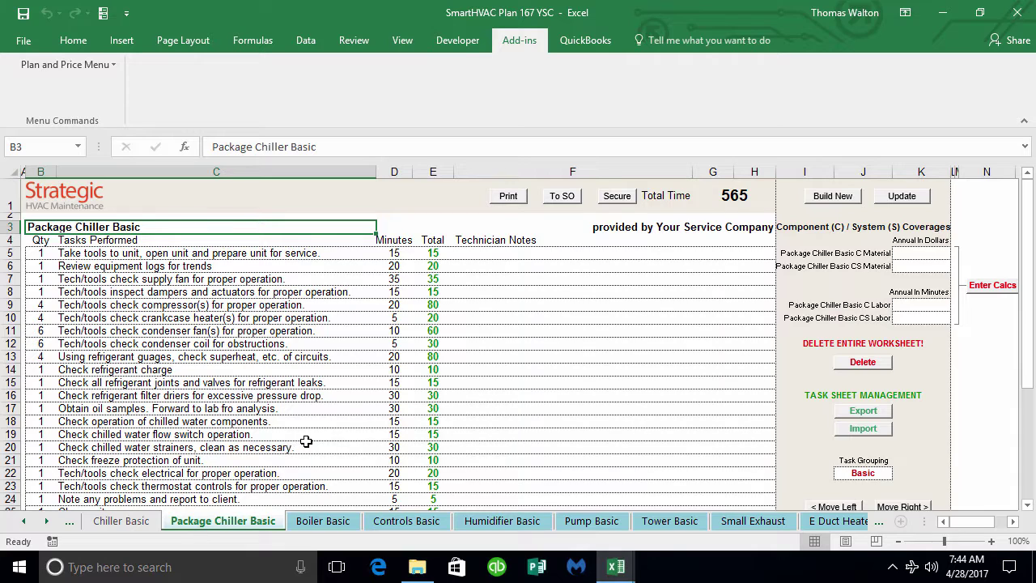
Try a quantity of 4 for the condenser fan and condenser coil checks, and undo both changes
left_click(42, 333)
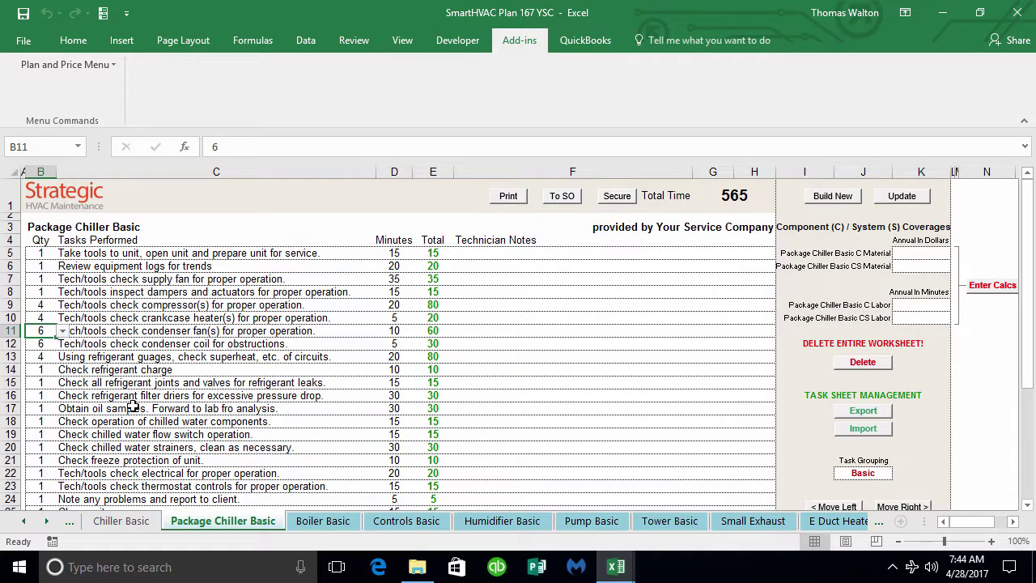
type("4")
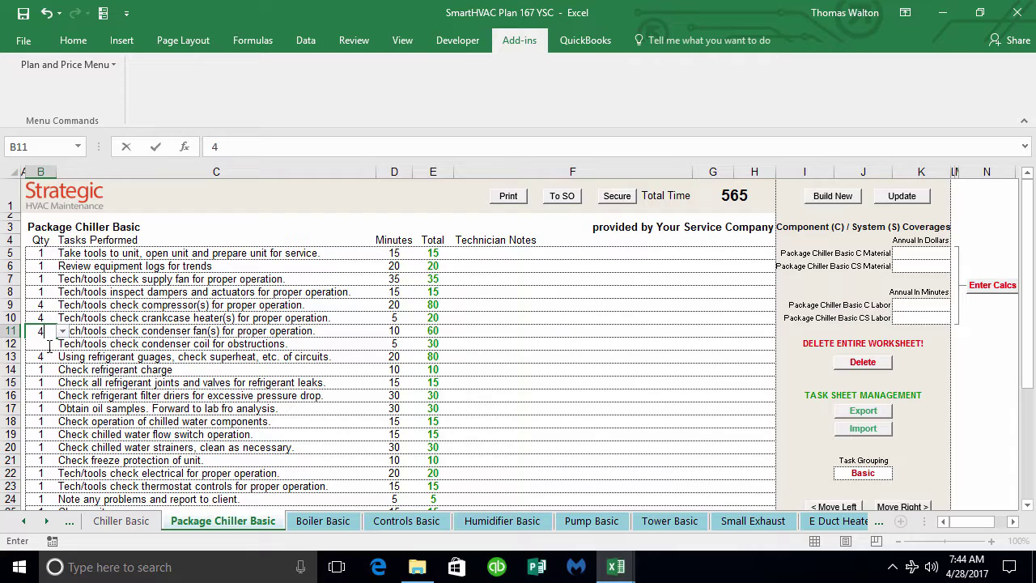
left_click(48, 346)
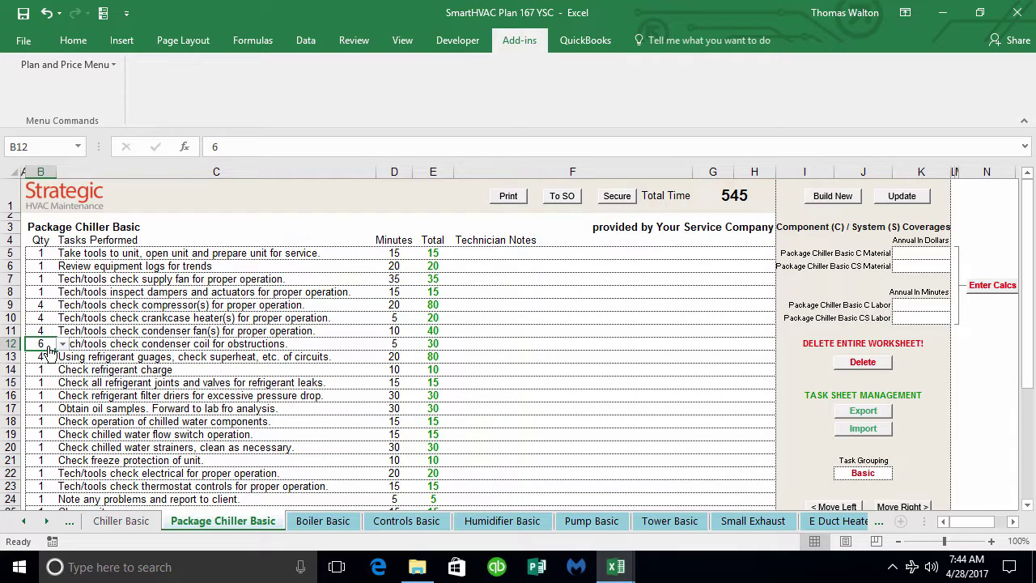
type("4")
key("Return")
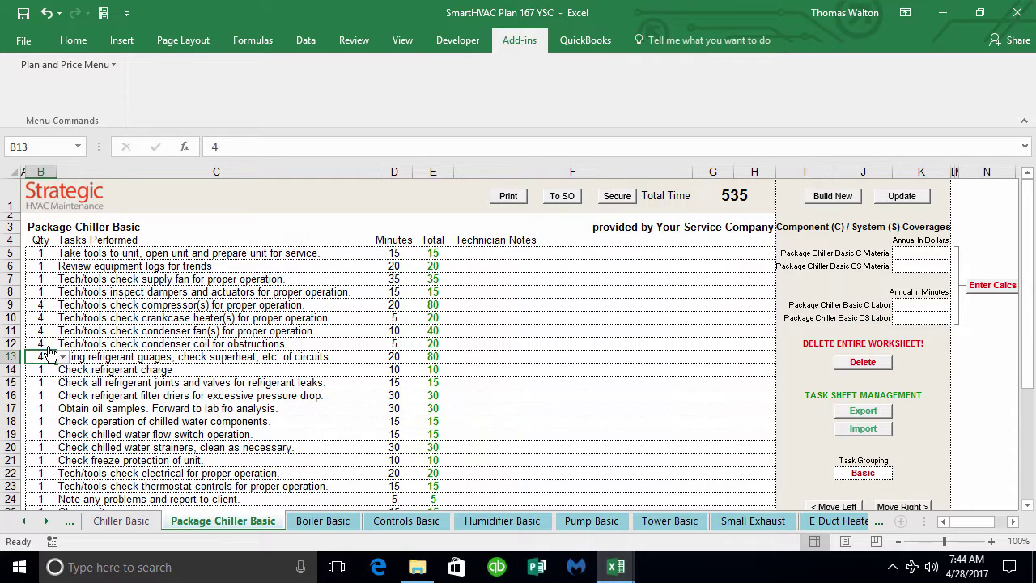
key("ctrl+z")
key("ctrl+z")
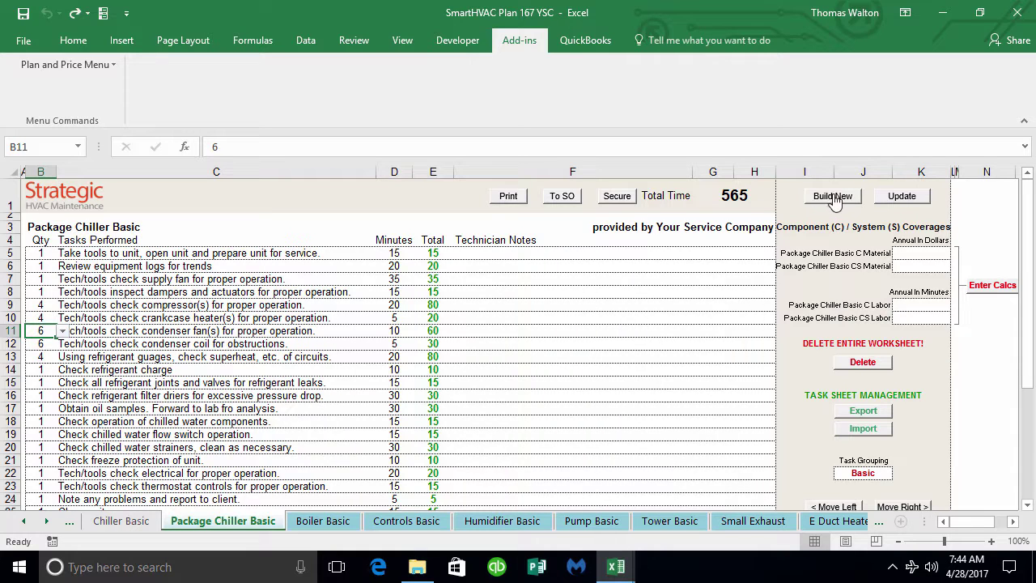
Try to edit the condenser fan and refrigerant gauge task descriptions and the refrigerant gauge task's minutes
left_click(210, 334)
double_click(210, 334)
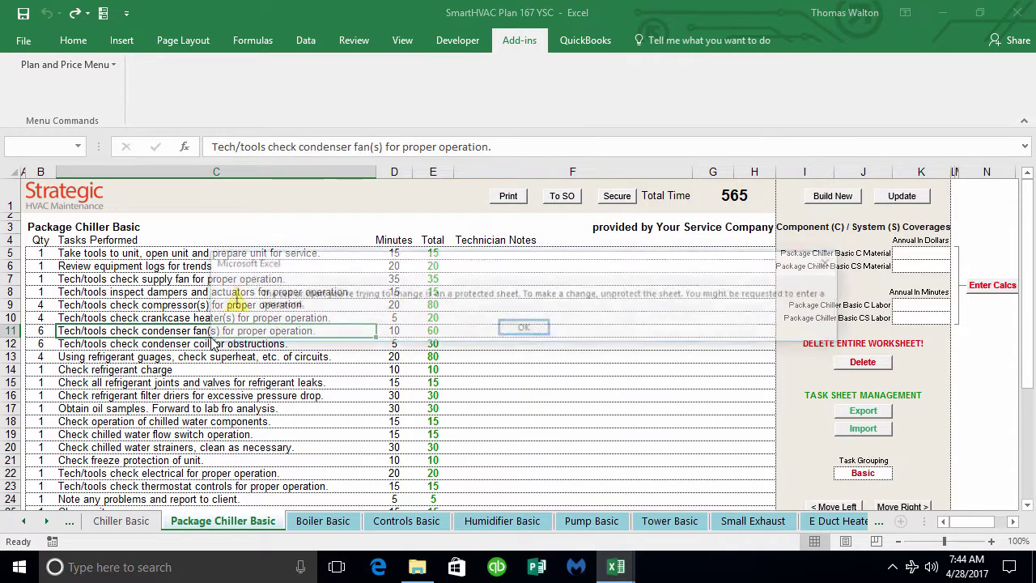
left_click(505, 327)
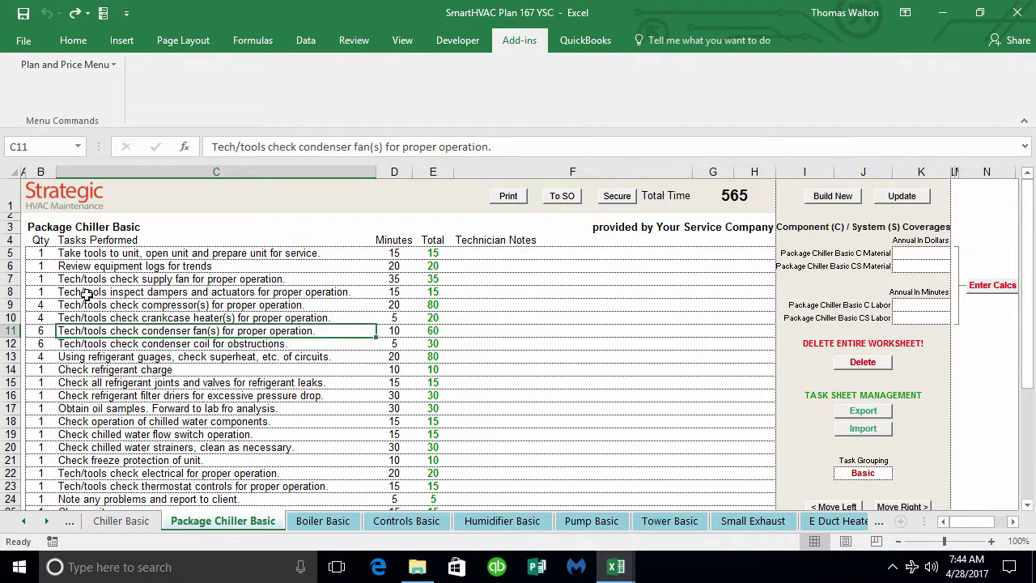
left_click_drag(40, 253, 30, 483)
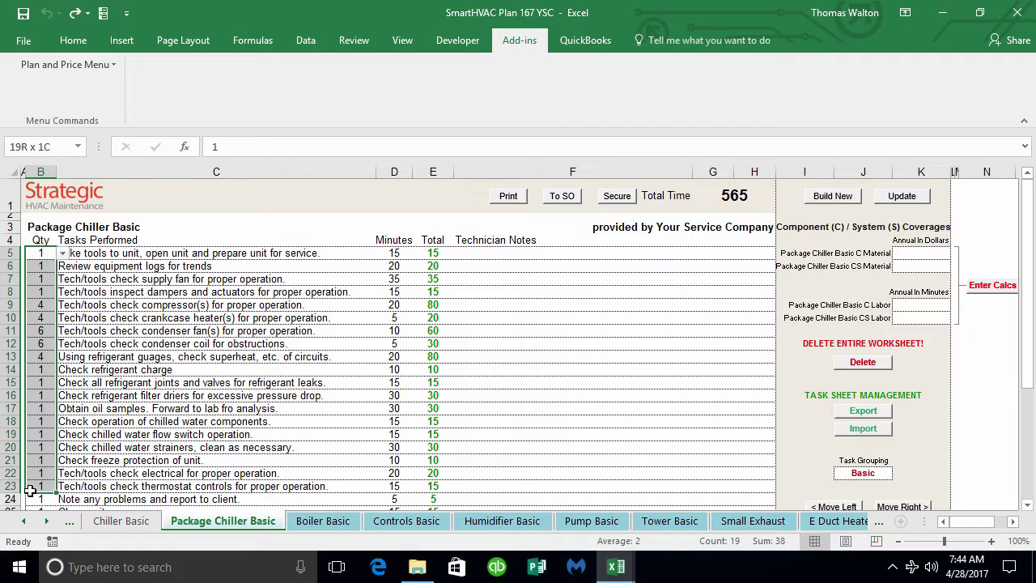
left_click(139, 357)
double_click(141, 362)
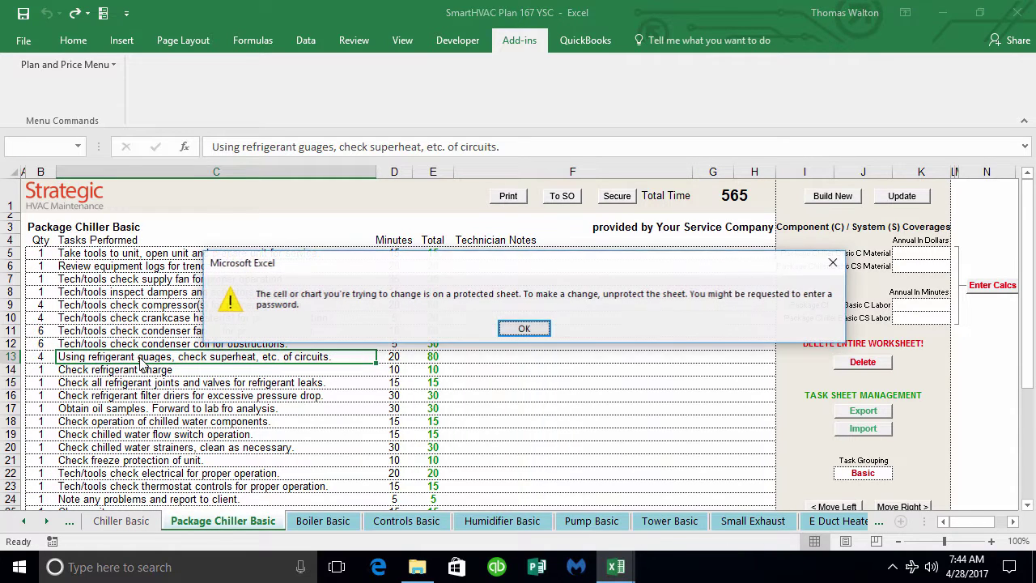
left_click(524, 327)
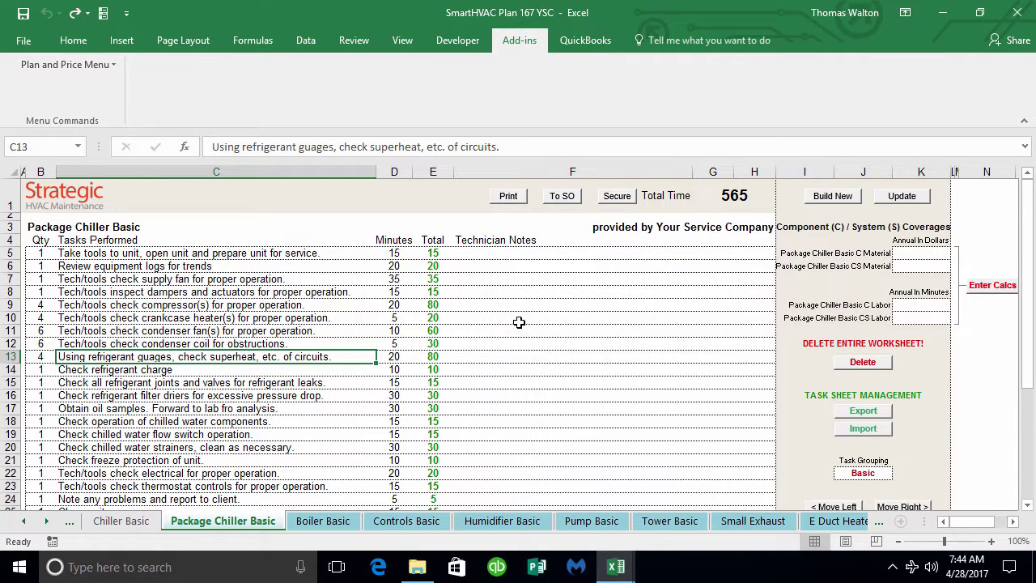
left_click(392, 357)
double_click(394, 358)
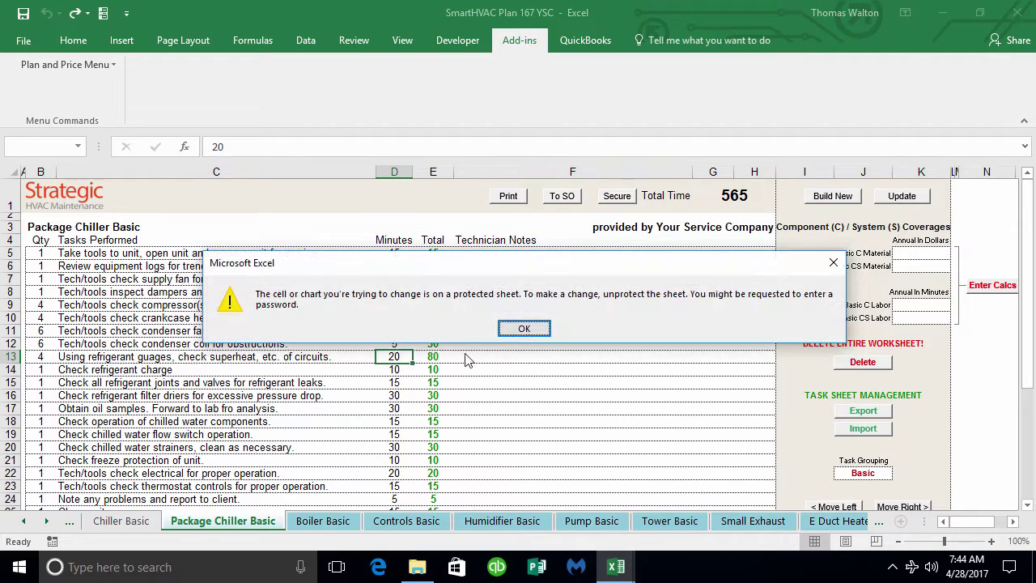
left_click(526, 328)
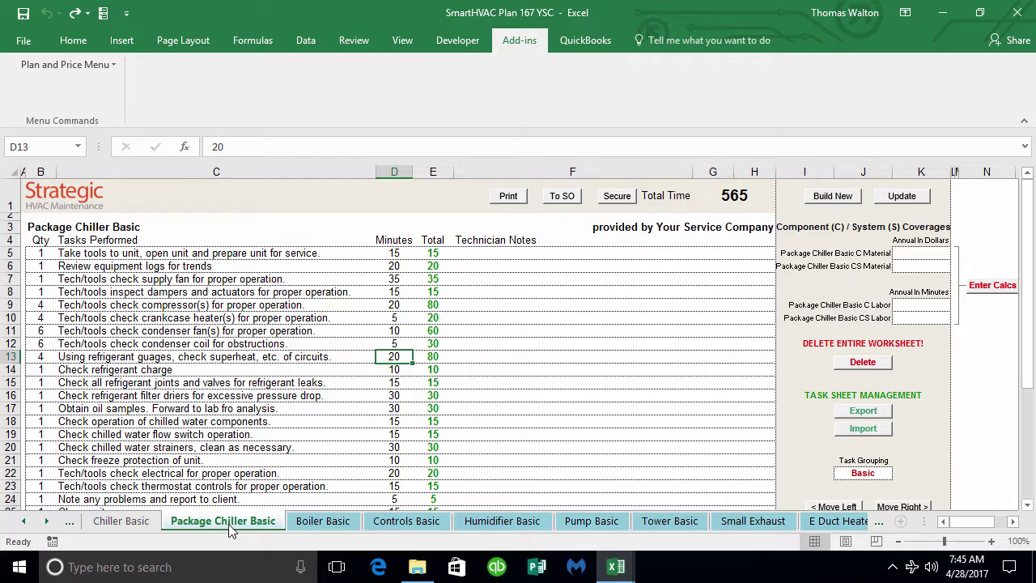
Build a new task worksheet from Package Chiller Basic and name it Package Chiller 3-4
left_click(828, 199)
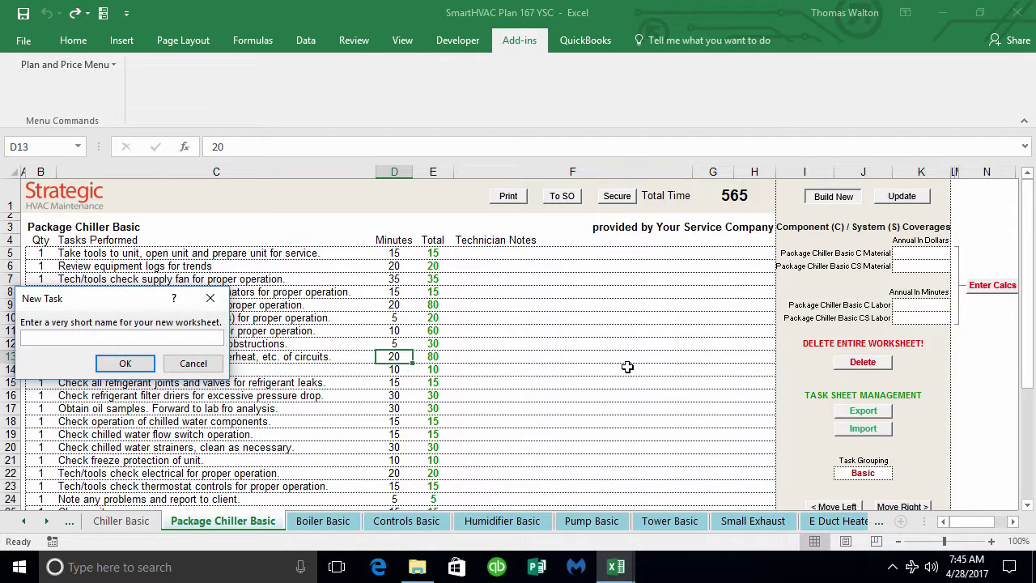
left_click_drag(77, 304, 520, 315)
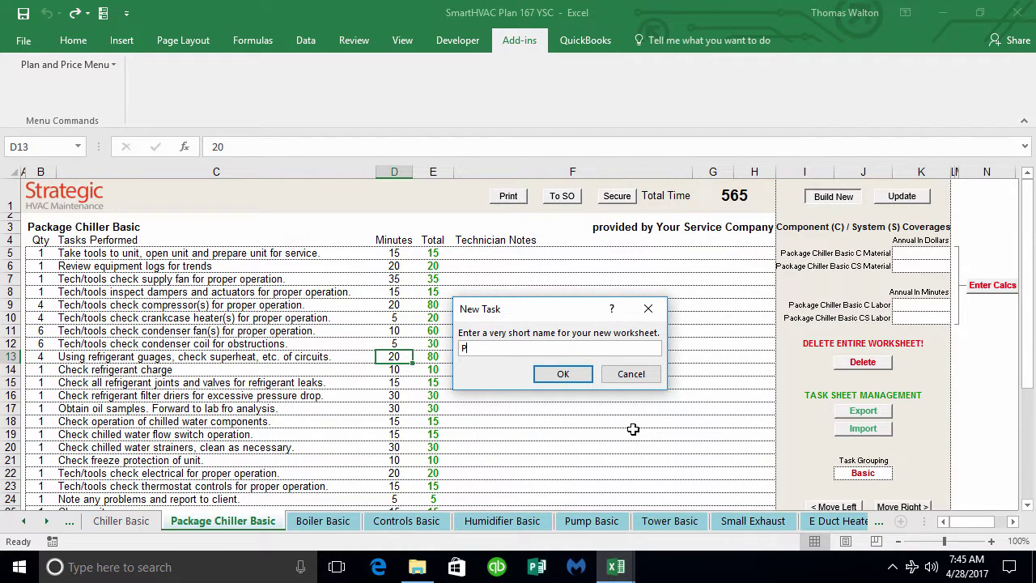
type("Pa kle")
type("4")
left_click(562, 375)
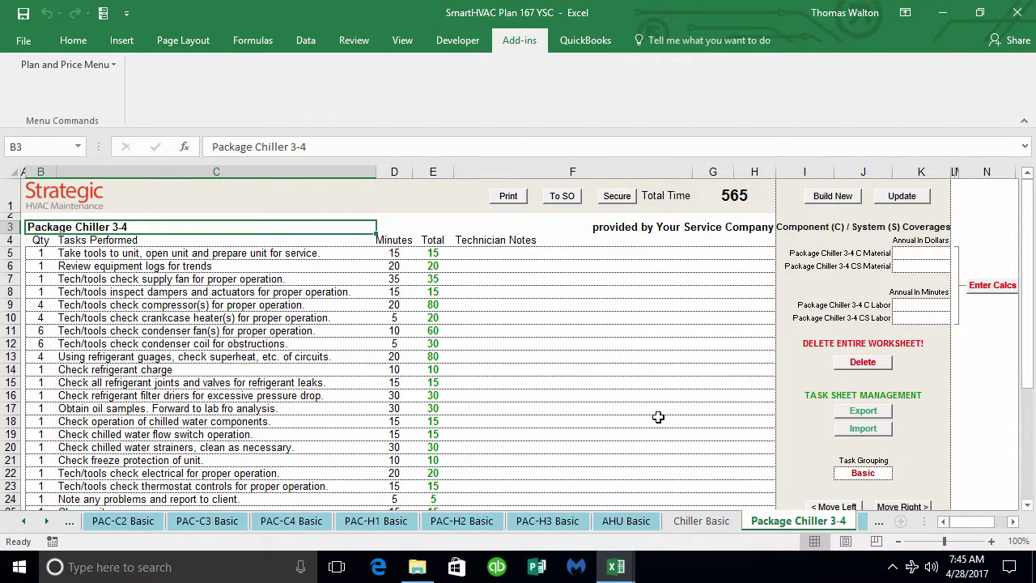
Compare the original Package Chiller Basic sheet with the Package Chiller 3-4 sheet, ending on the new sheet
left_click(47, 522)
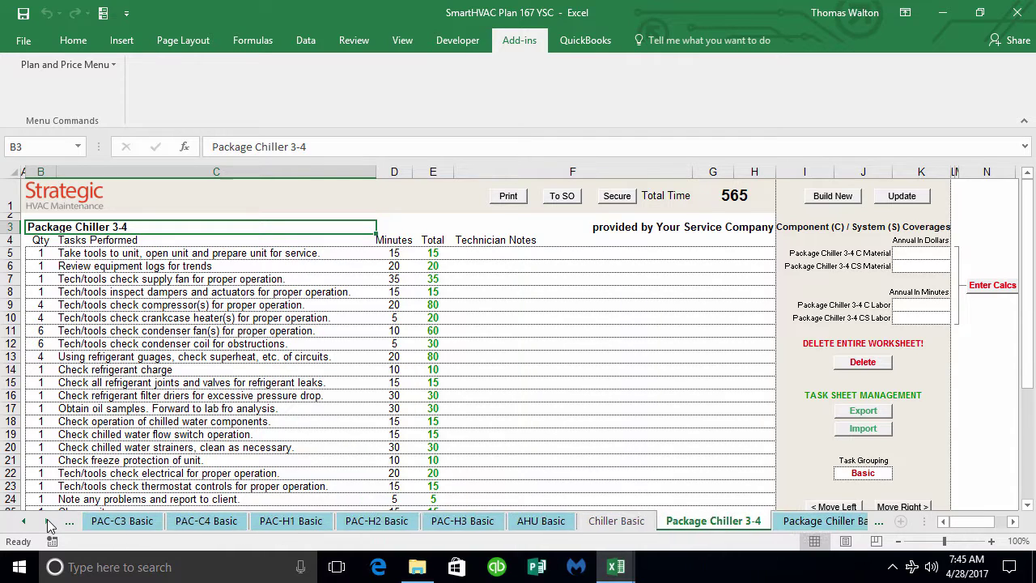
left_click(47, 522)
left_click(47, 522)
left_click(47, 522)
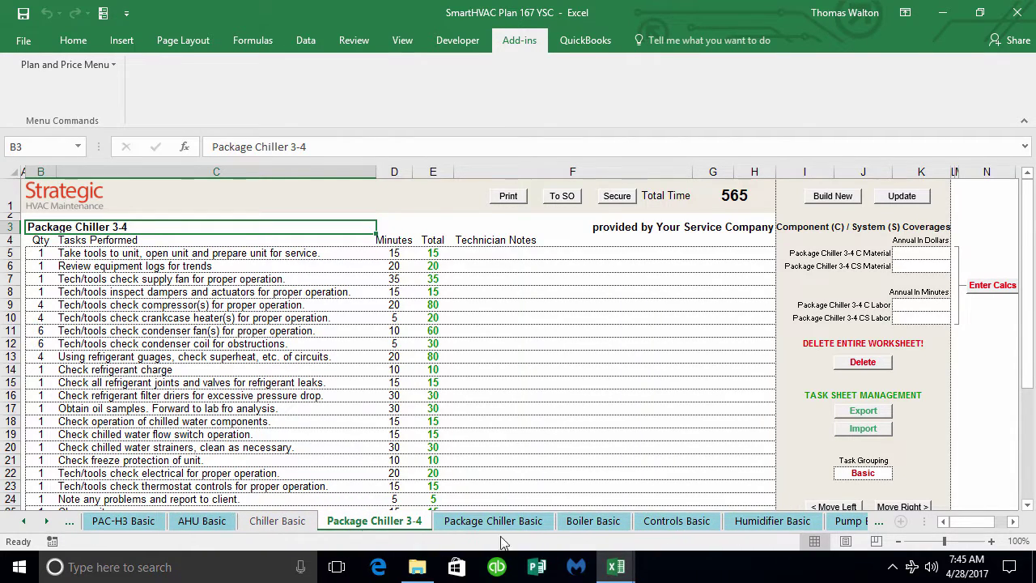
left_click(543, 525)
left_click(412, 522)
left_click(502, 523)
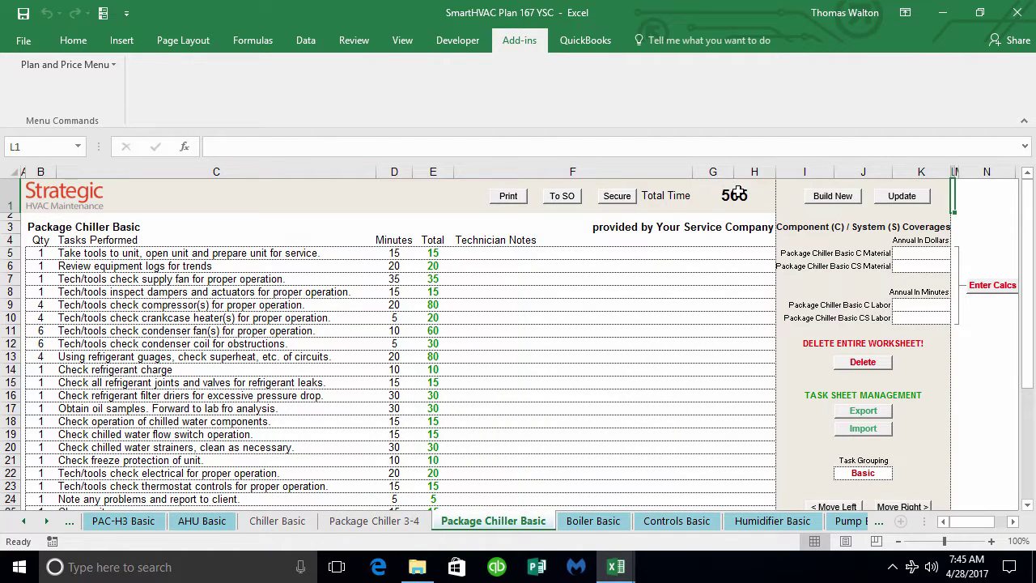
left_click(374, 520)
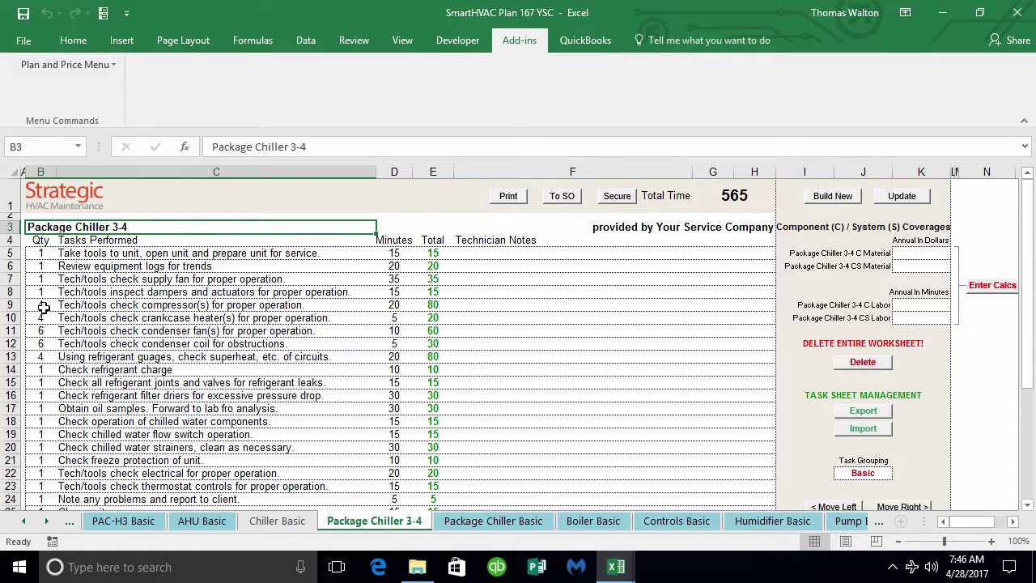
Set the quantities of the compressor and crankcase heater checks to 3 on the Package Chiller 3-4 sheet
left_click_drag(134, 304, 139, 321)
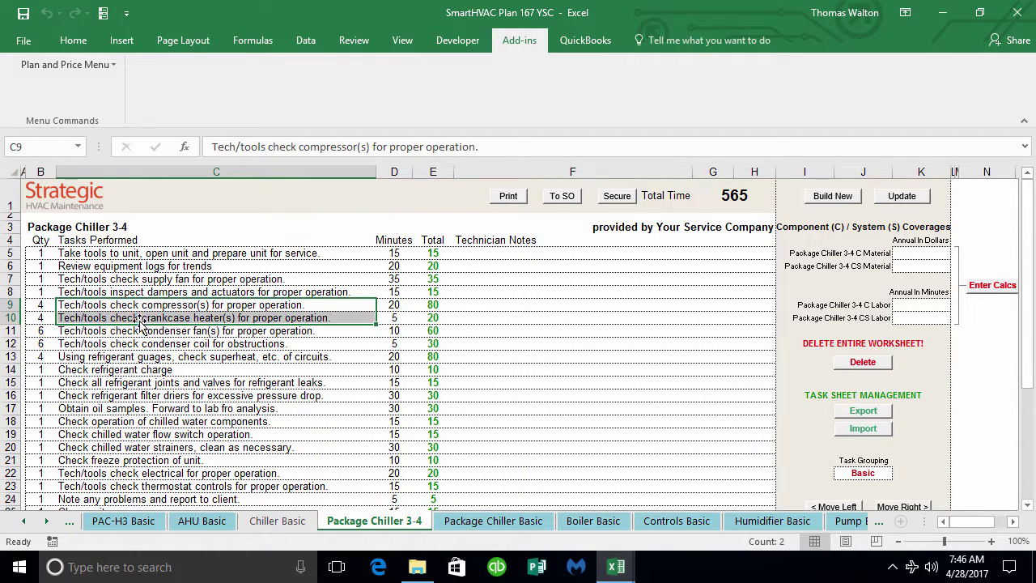
left_click(43, 309)
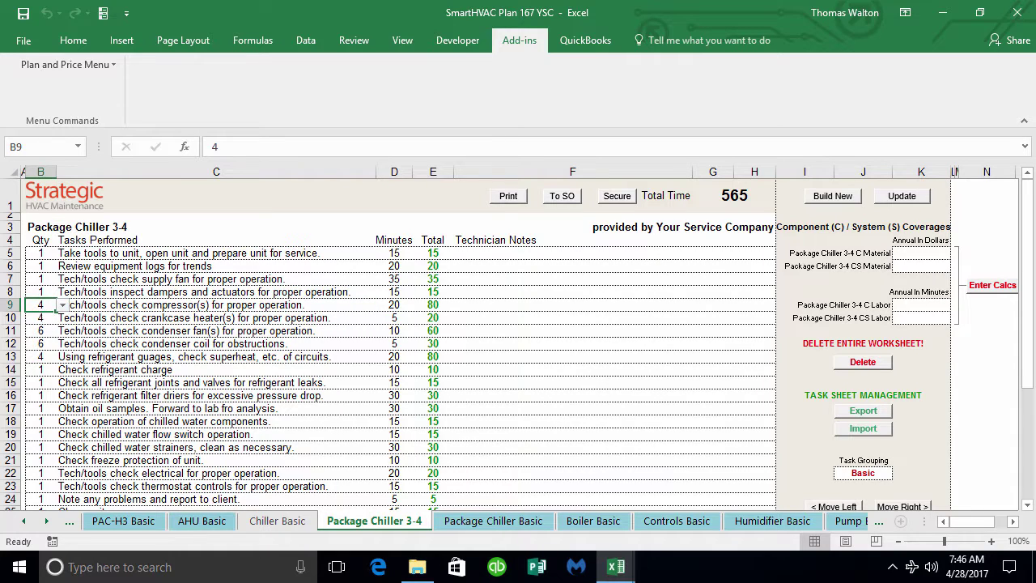
type("3")
key("Return")
left_click(51, 318)
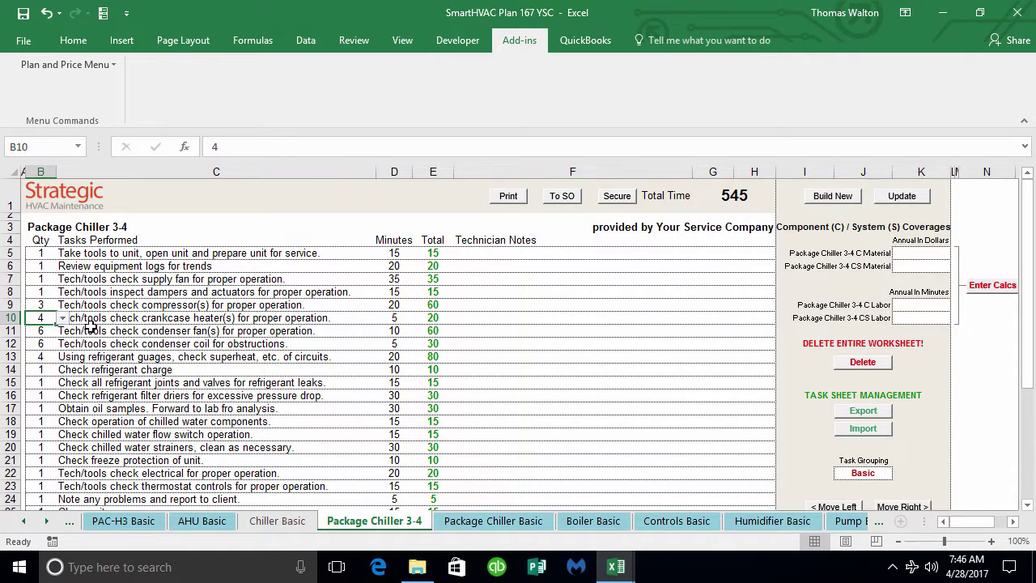
type("3")
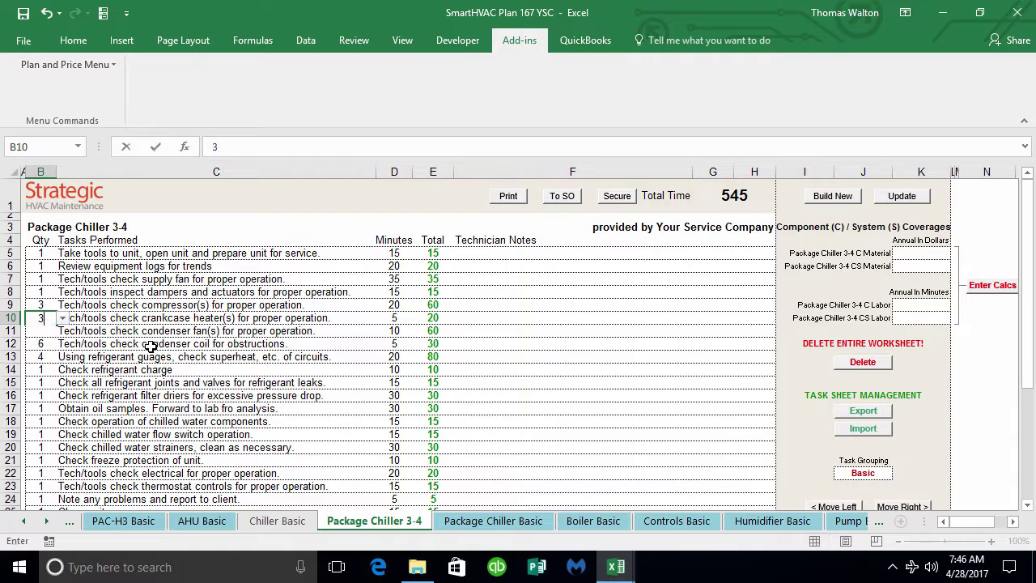
key("Return")
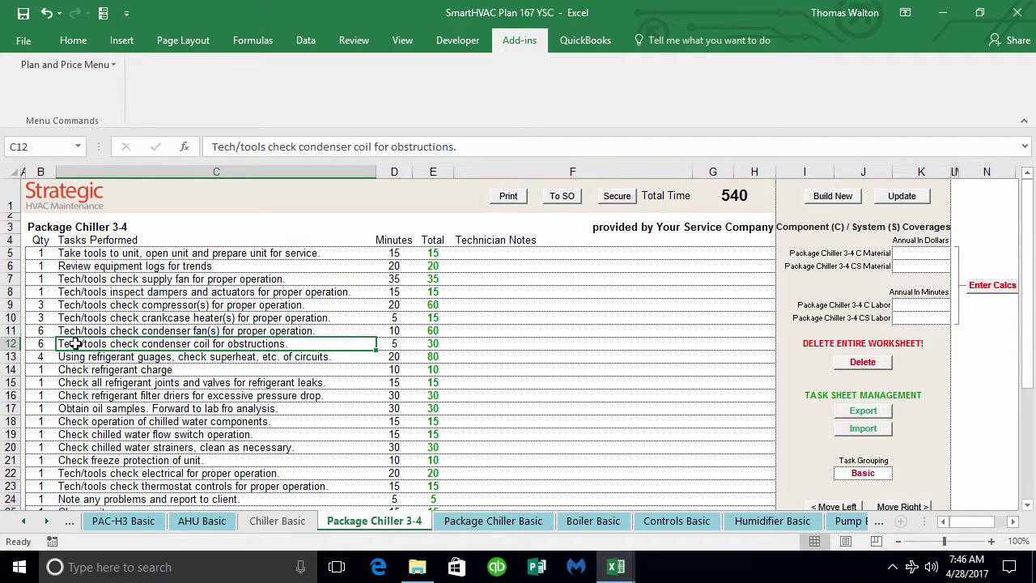
Set the quantity of the condenser fan check to 4 on the Package Chiller 3-4 sheet
left_click(50, 333)
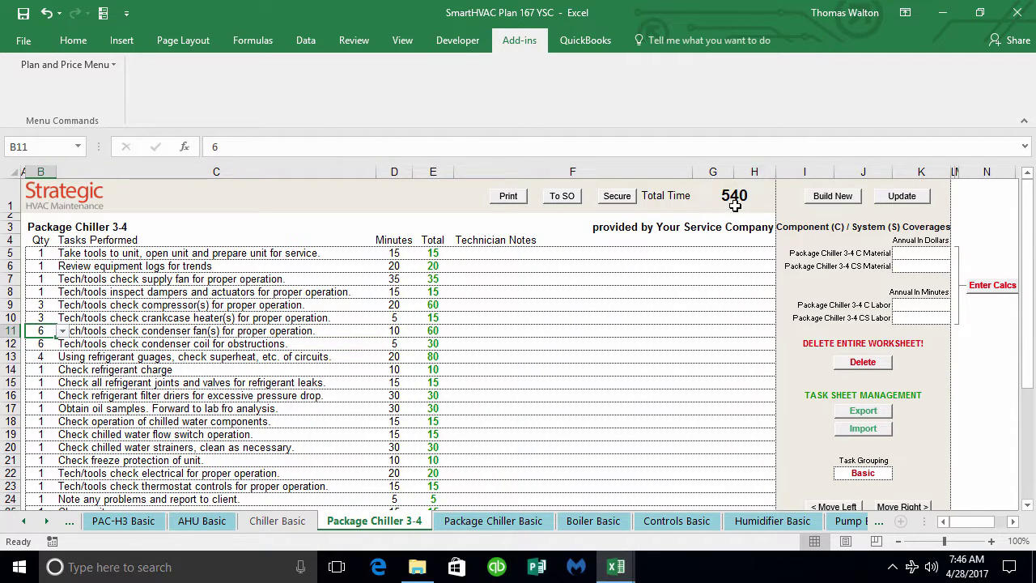
type("4")
left_click(154, 360)
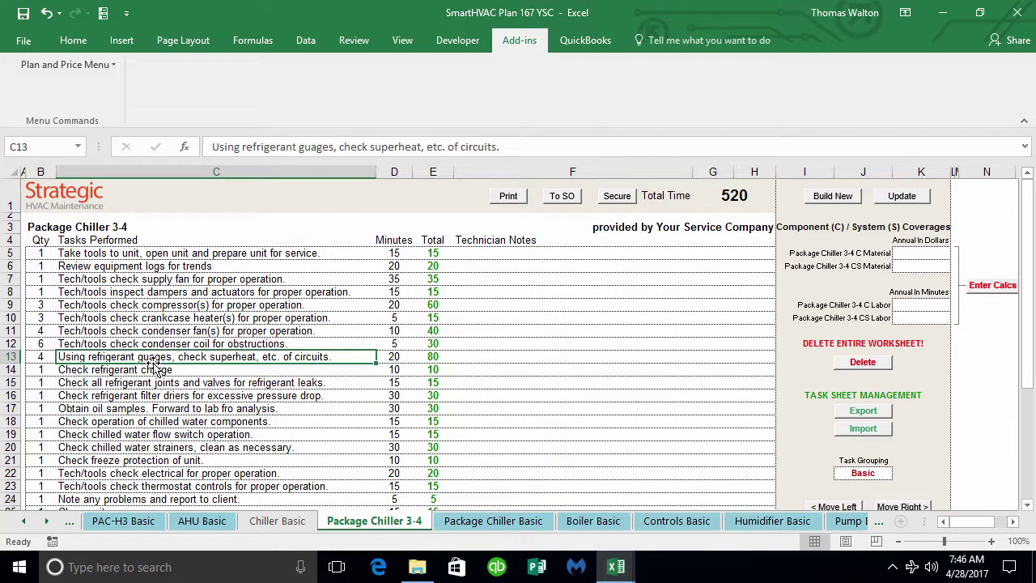
Set the quantity of the condenser coil obstruction check to 4 on the Package Chiller 3-4 sheet
left_click(45, 343)
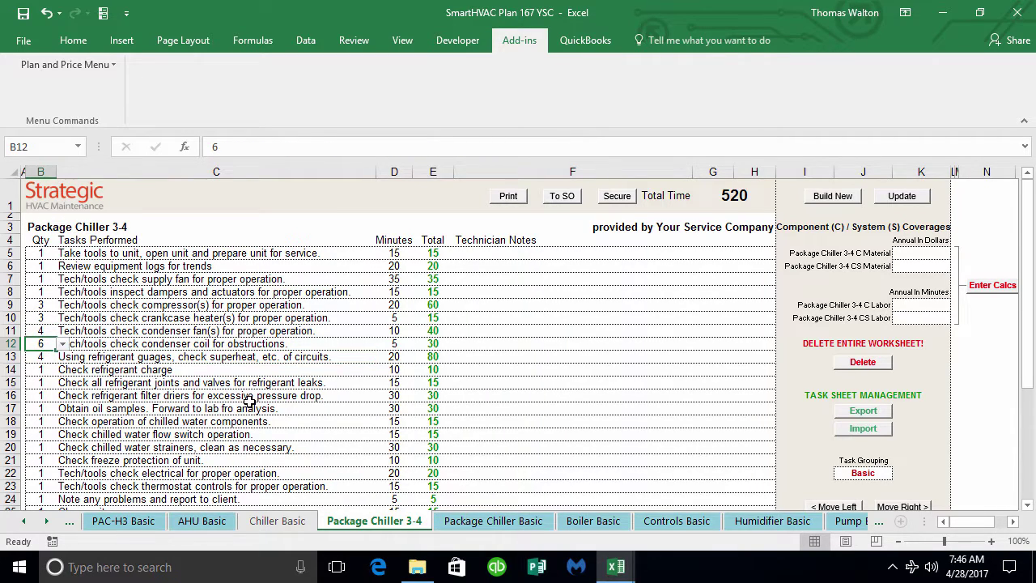
type("4")
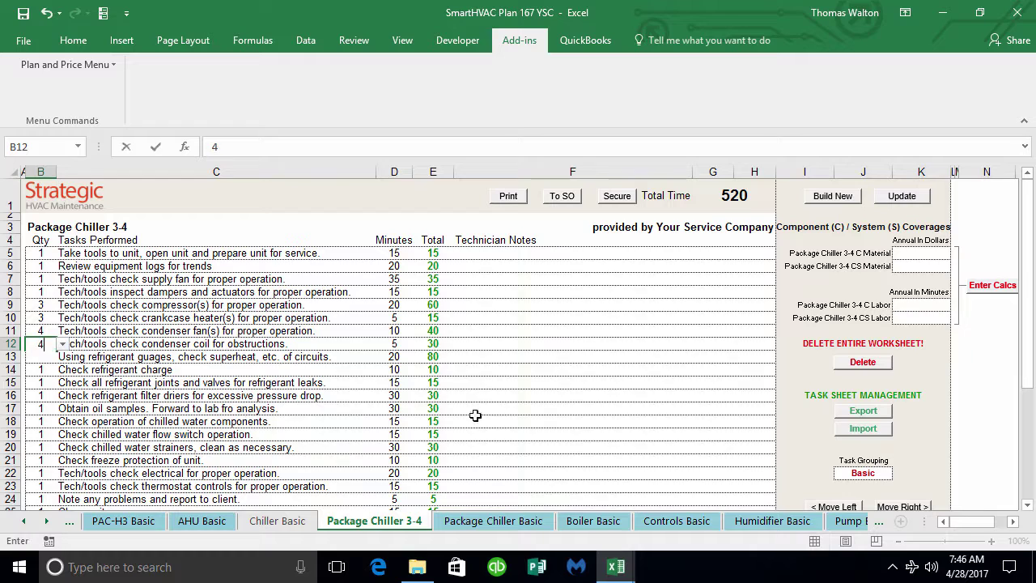
left_click(561, 413)
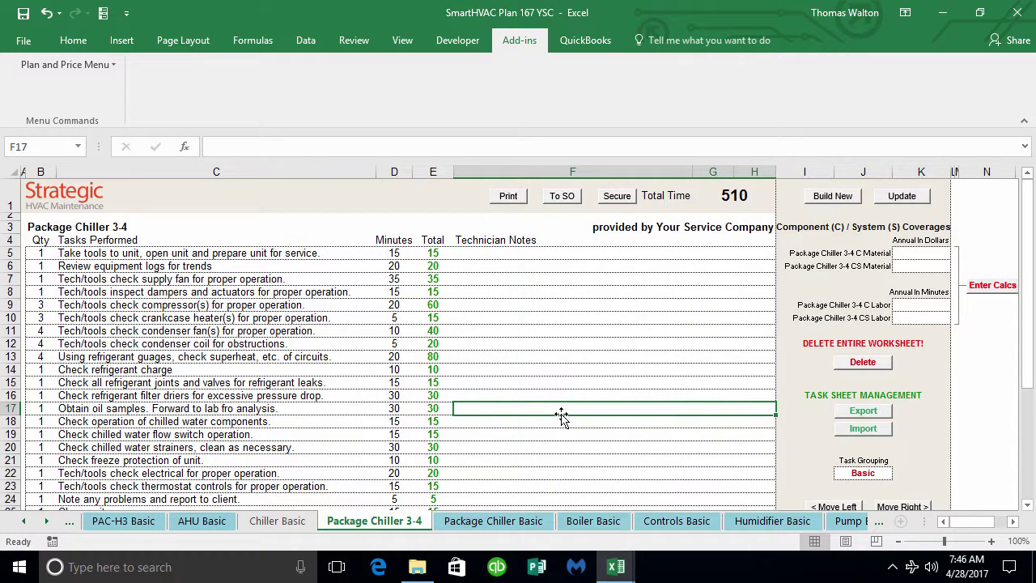
left_click(231, 322)
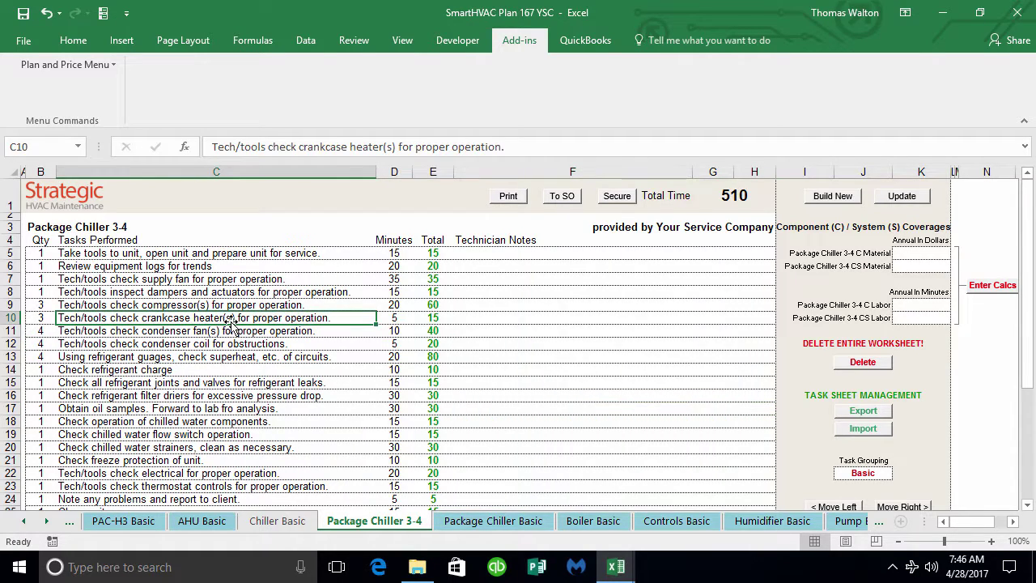
double_click(231, 322)
left_click(512, 327)
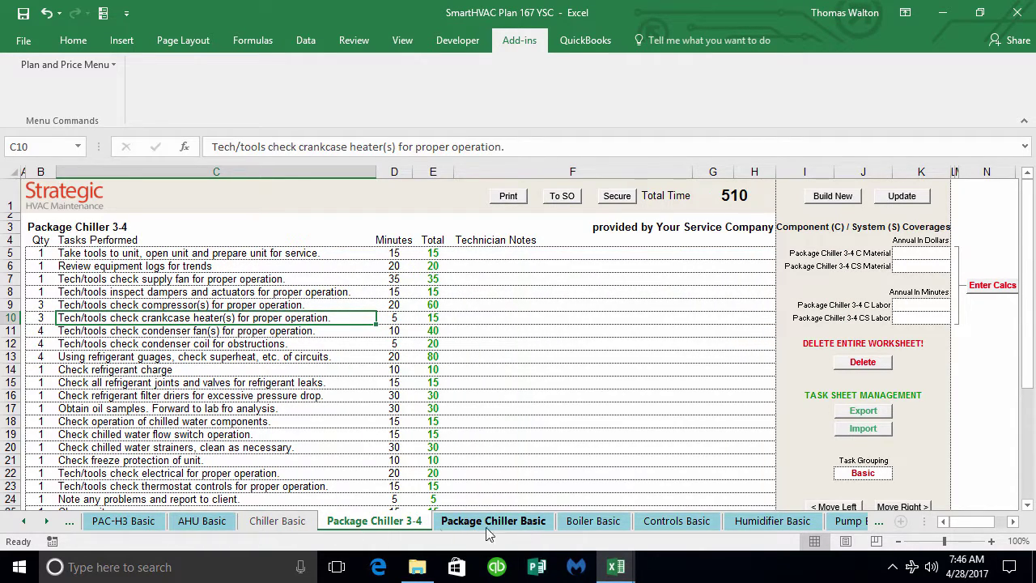
Move the Package Chiller 3-4 sheet behind Package Chiller Basic in the sheet order and set its task grouping to Chiller
left_click(1027, 505)
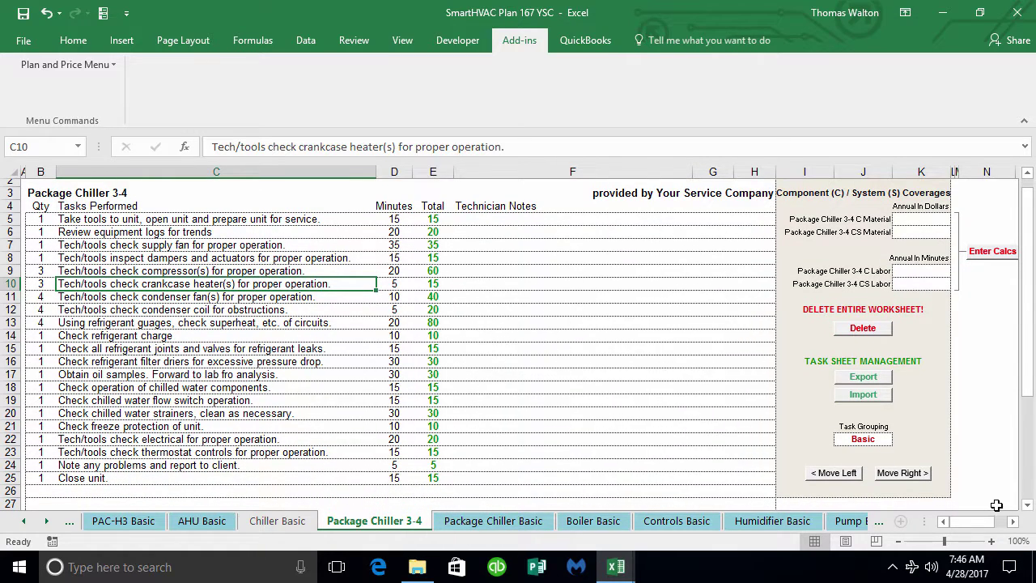
left_click(910, 477)
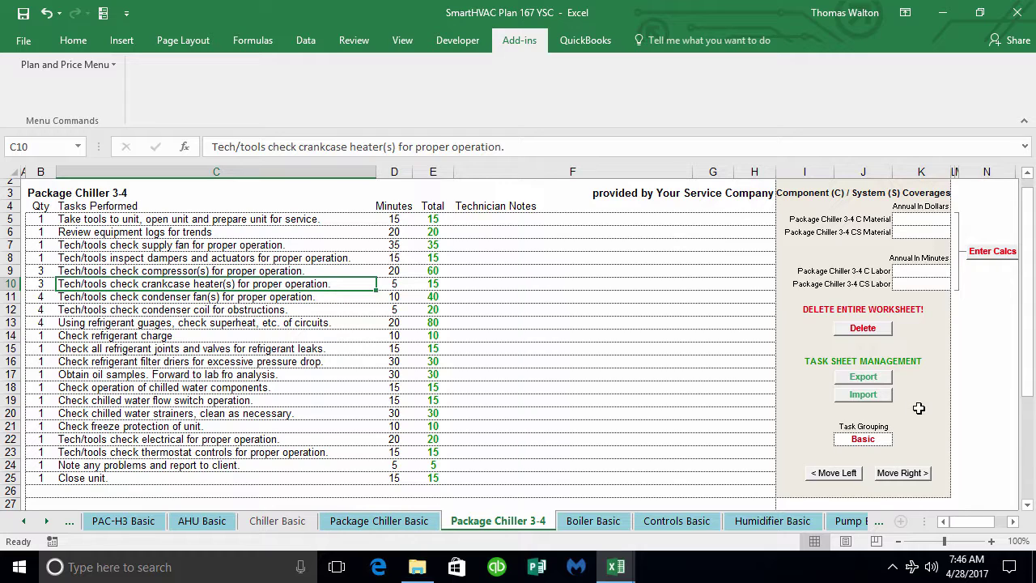
left_click(873, 442)
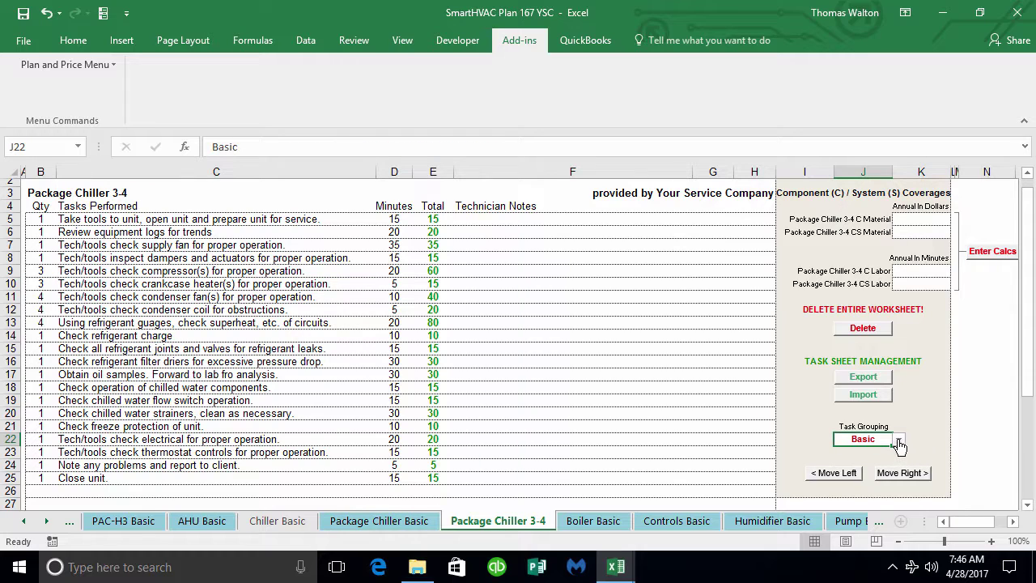
left_click(898, 442)
left_click(858, 479)
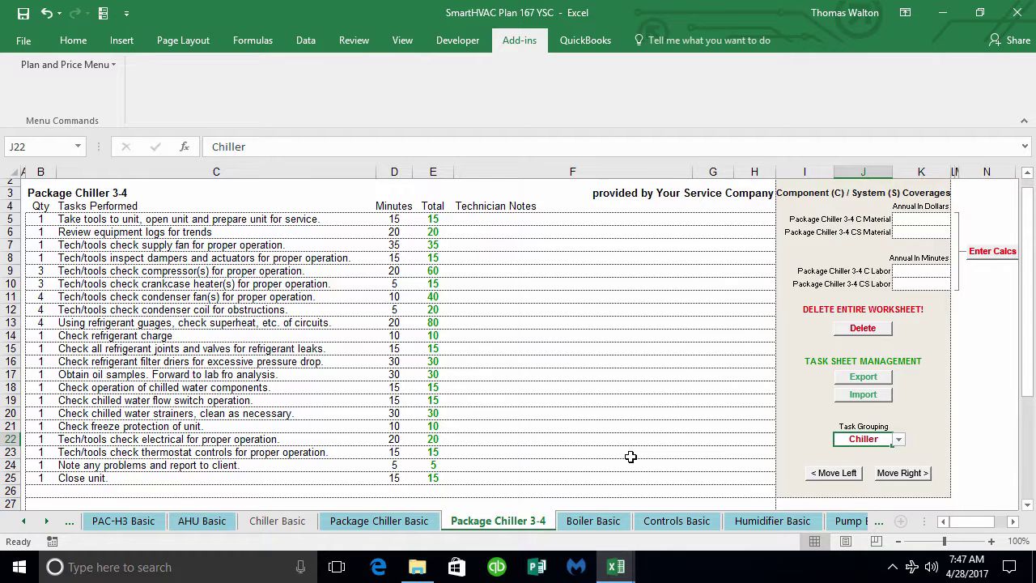
Hide all task worksheets in the Chiller grouping and finish the Show Task Sheets dialog
scroll(630, 456, "up", 1)
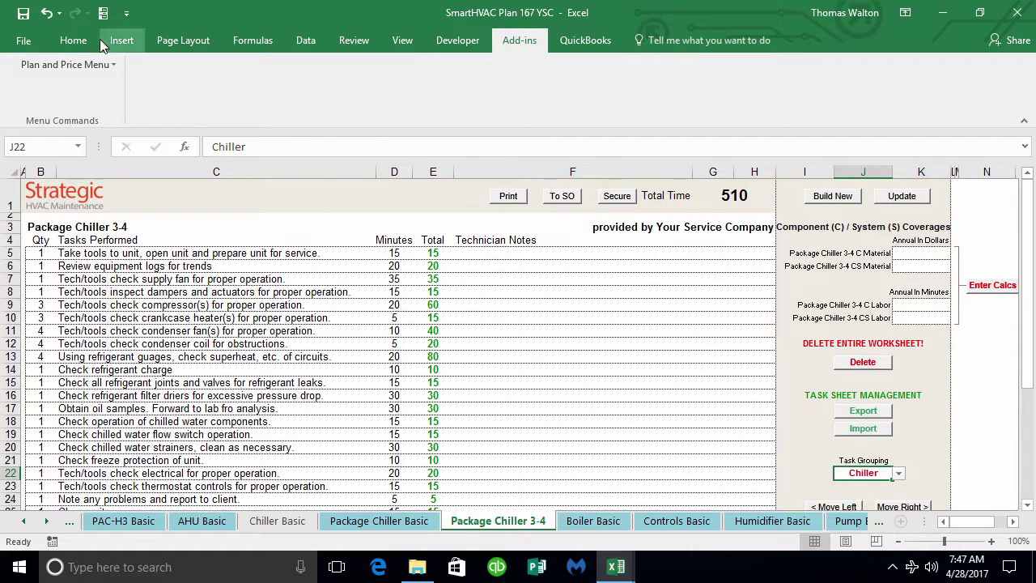
left_click(103, 13)
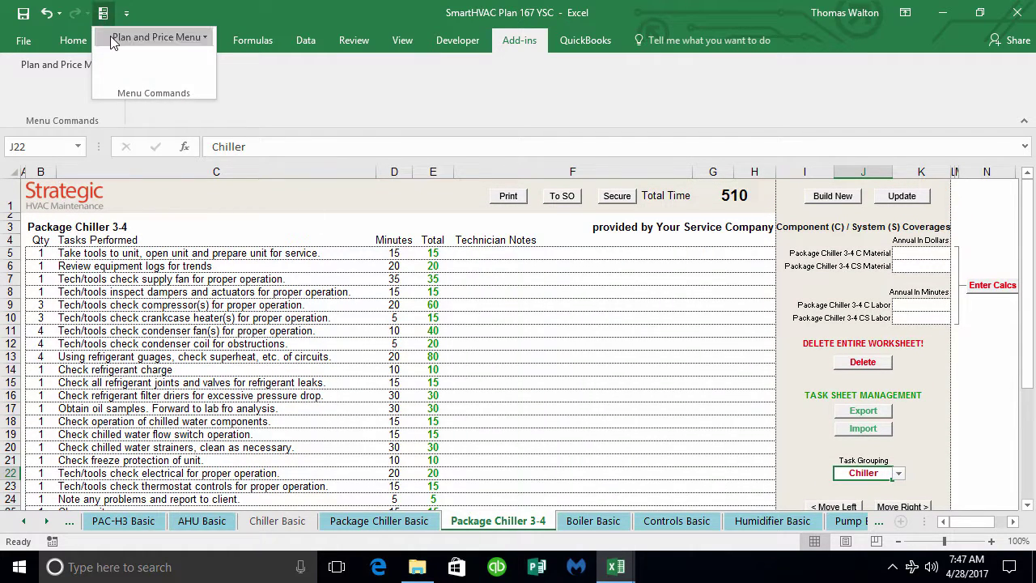
left_click(113, 41)
mouse_move(138, 58)
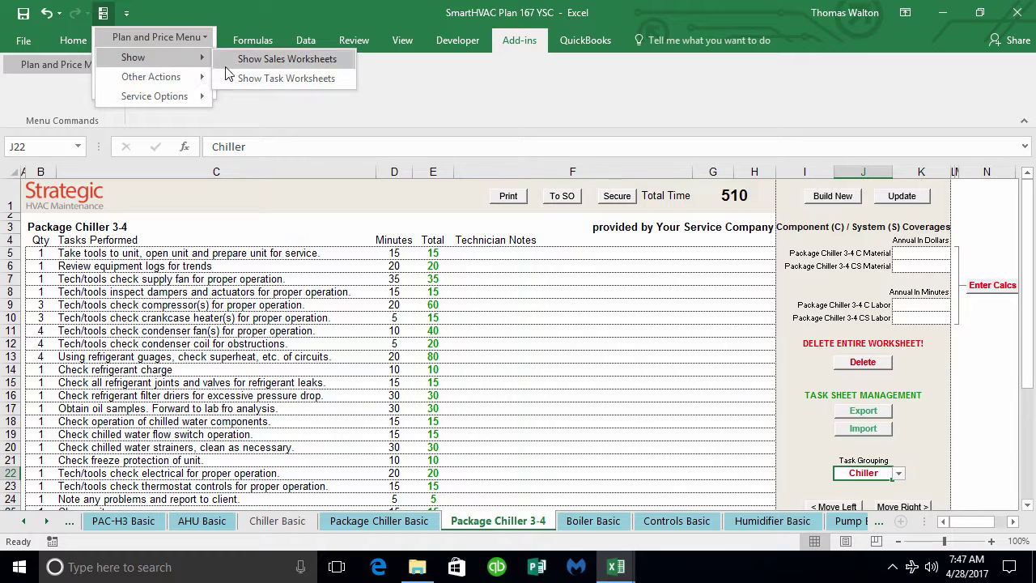
left_click(240, 77)
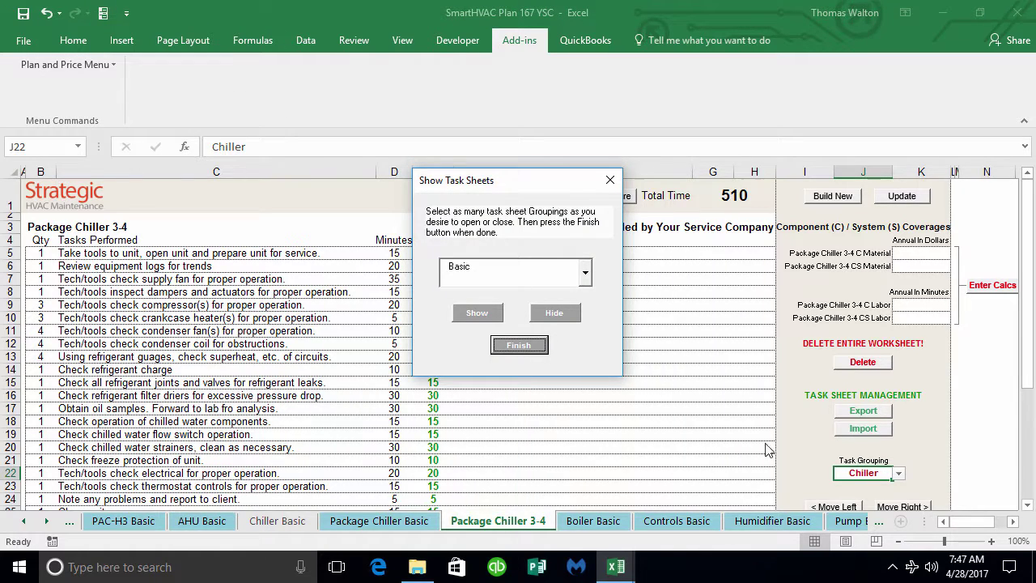
left_click(584, 275)
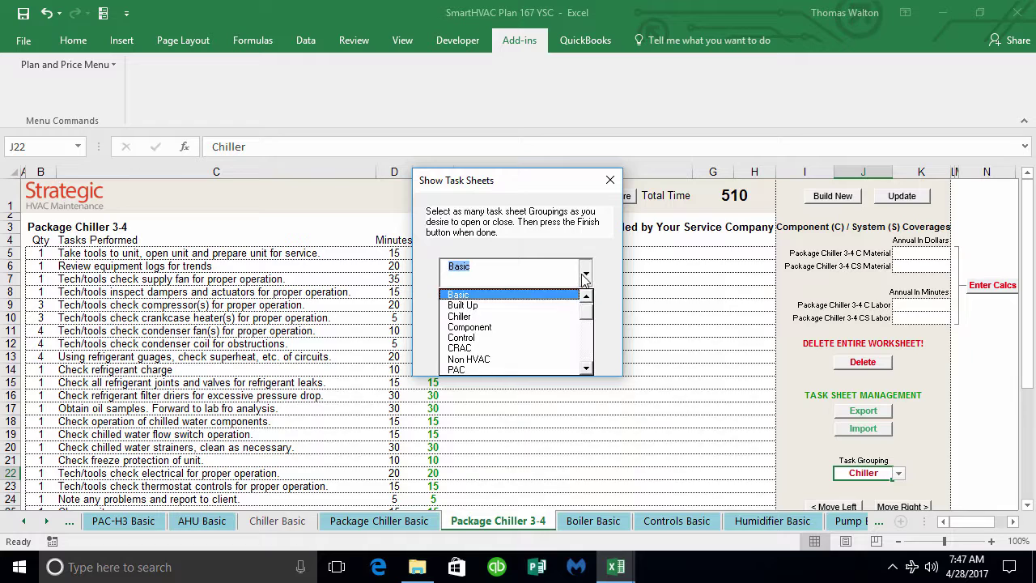
left_click(502, 316)
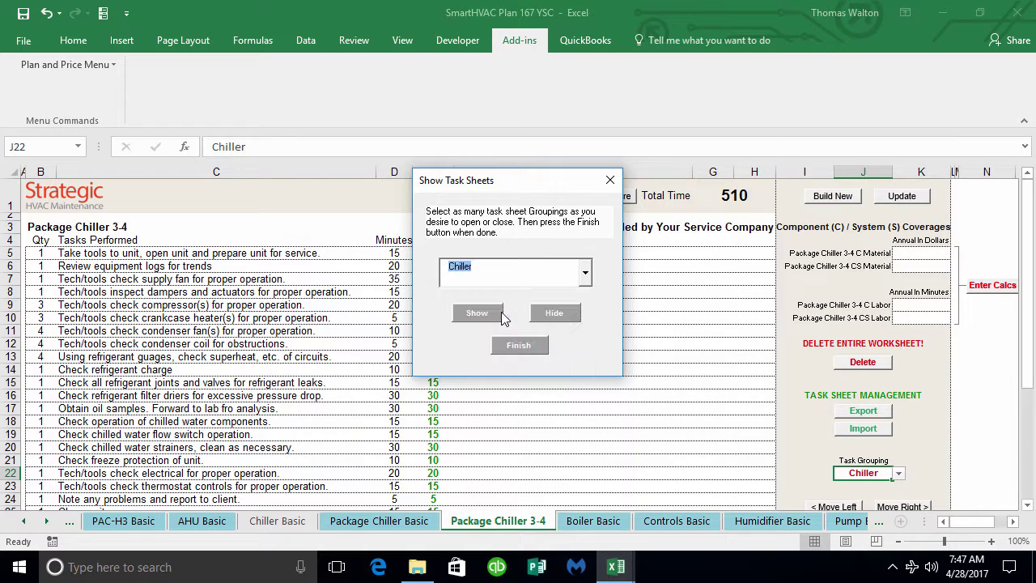
left_click(558, 316)
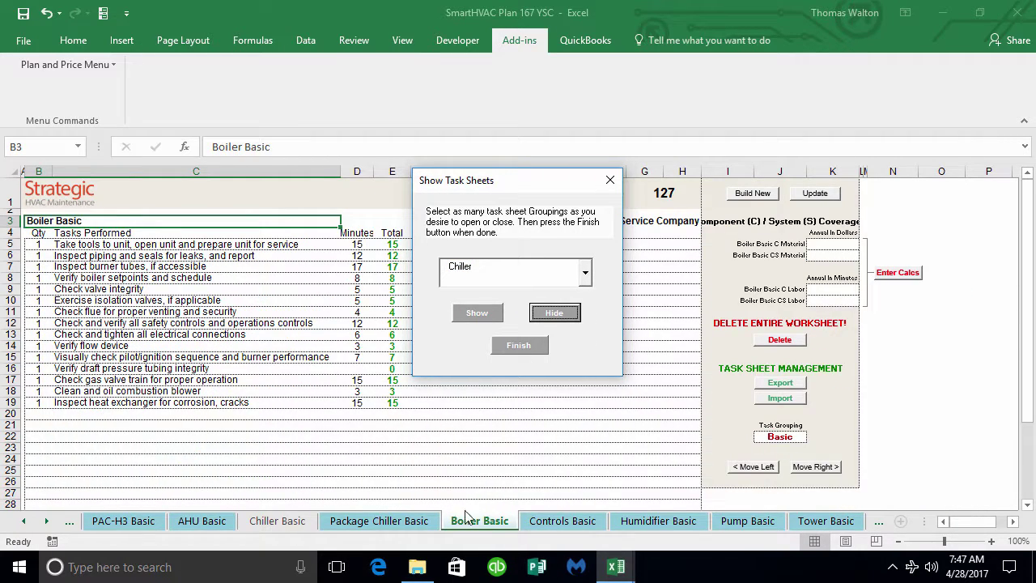
left_click(541, 345)
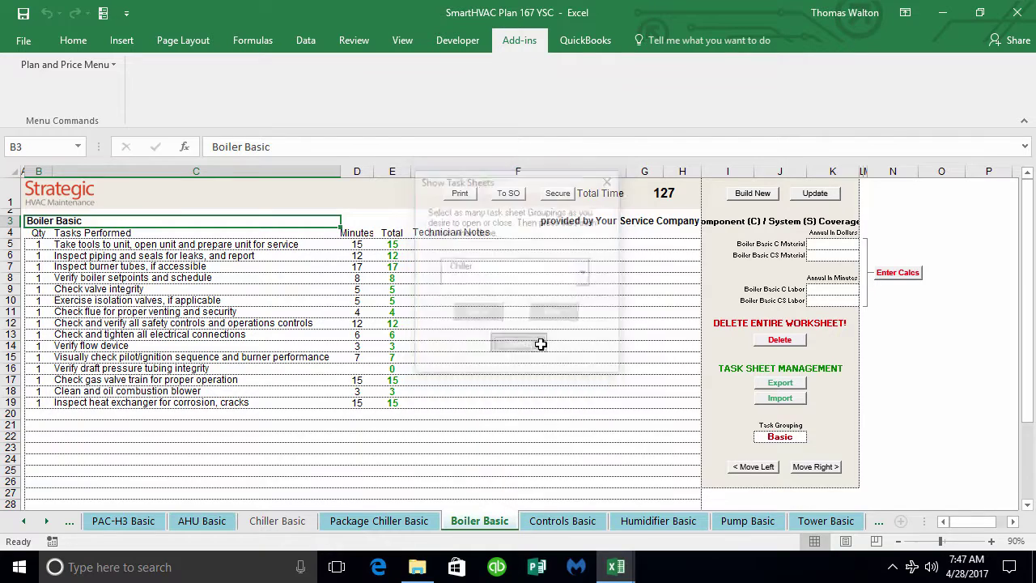
Look through the worksheets that are still shown, ending on the Controls Basic sheet
left_click(356, 521)
left_click(510, 524)
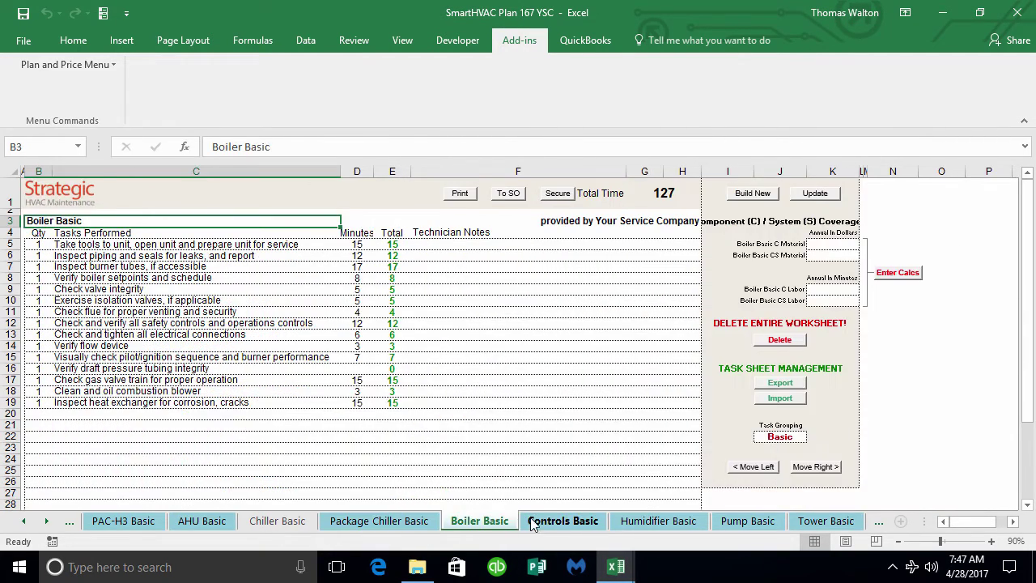
left_click(534, 525)
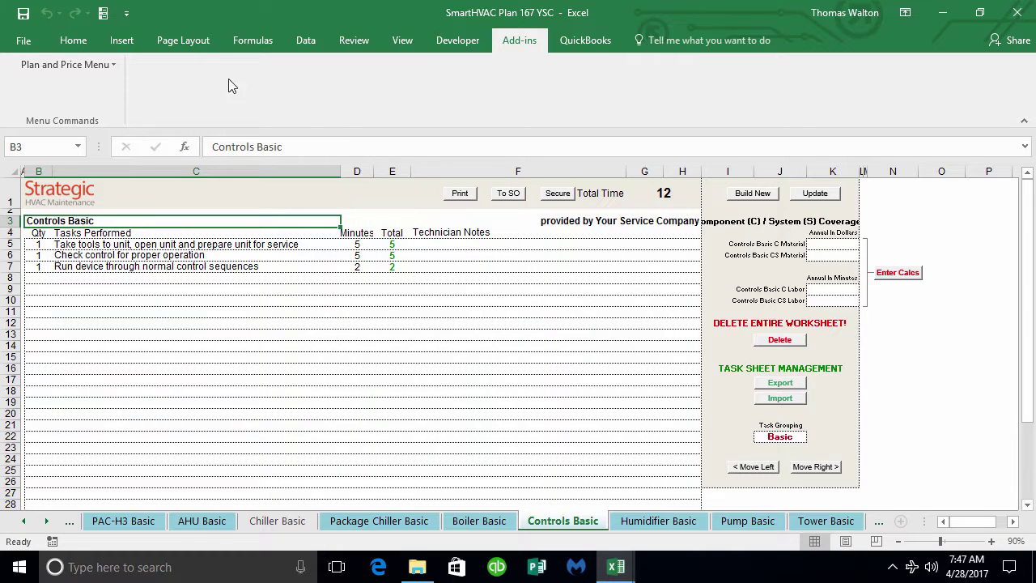
Show the task worksheets in the Chiller grouping again and open the Package Chiller 3-4 sheet
left_click(100, 67)
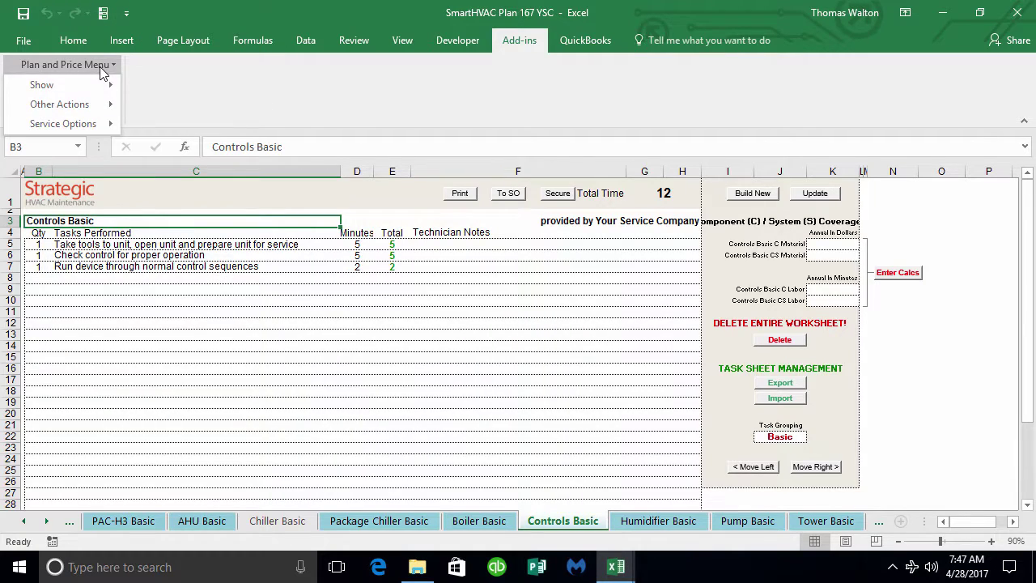
mouse_move(87, 89)
left_click(172, 106)
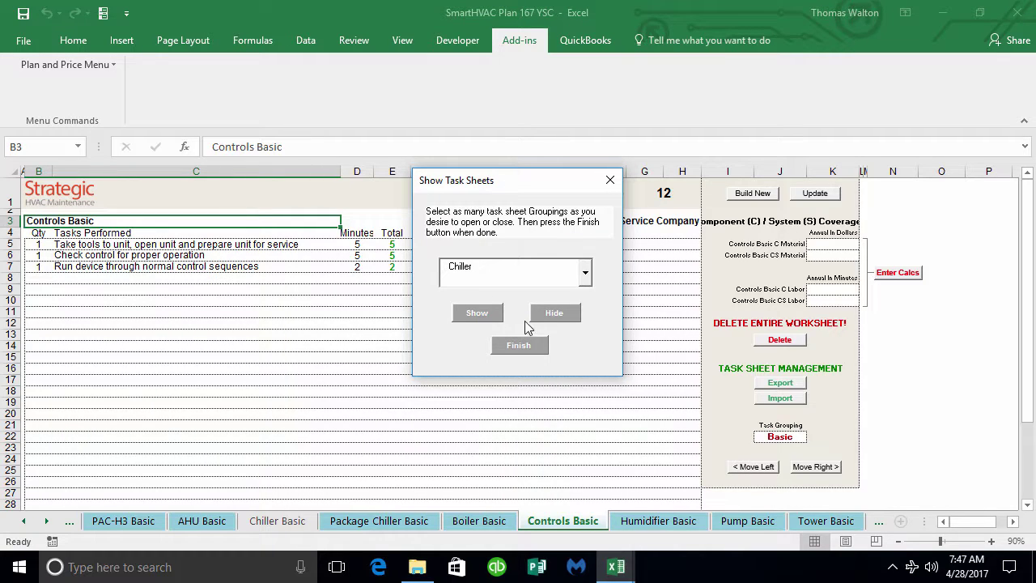
left_click(501, 317)
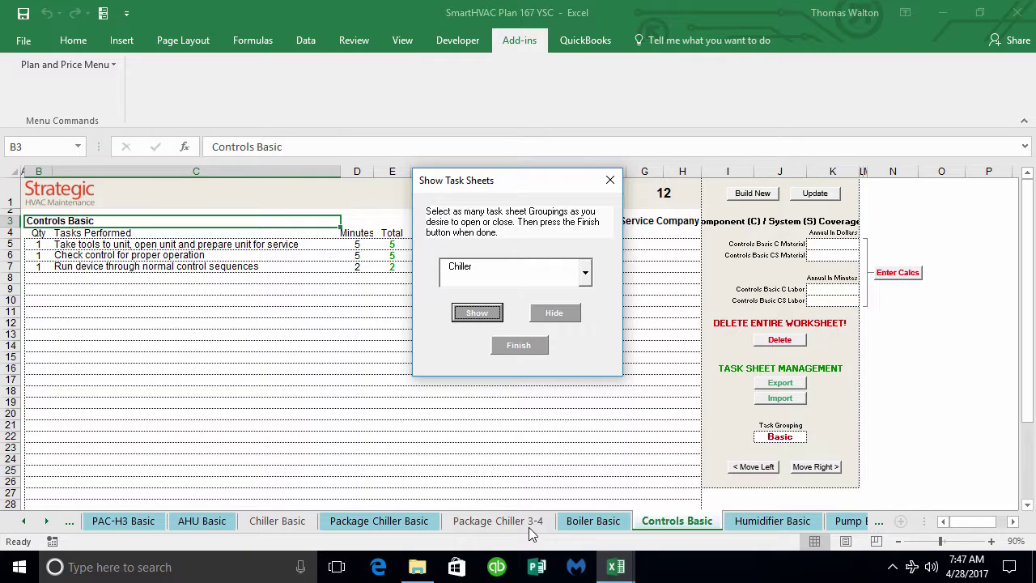
left_click(534, 345)
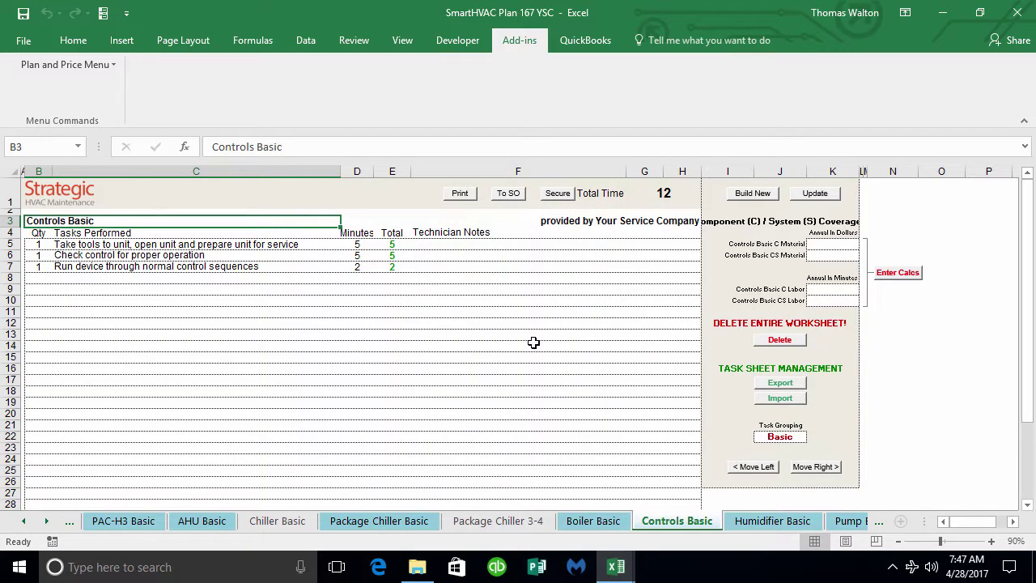
left_click(518, 522)
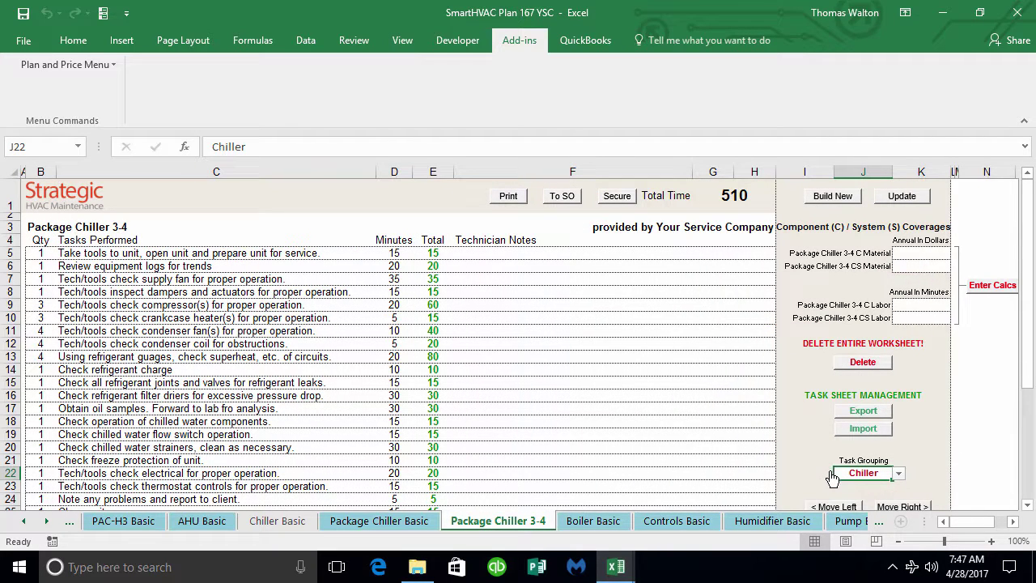